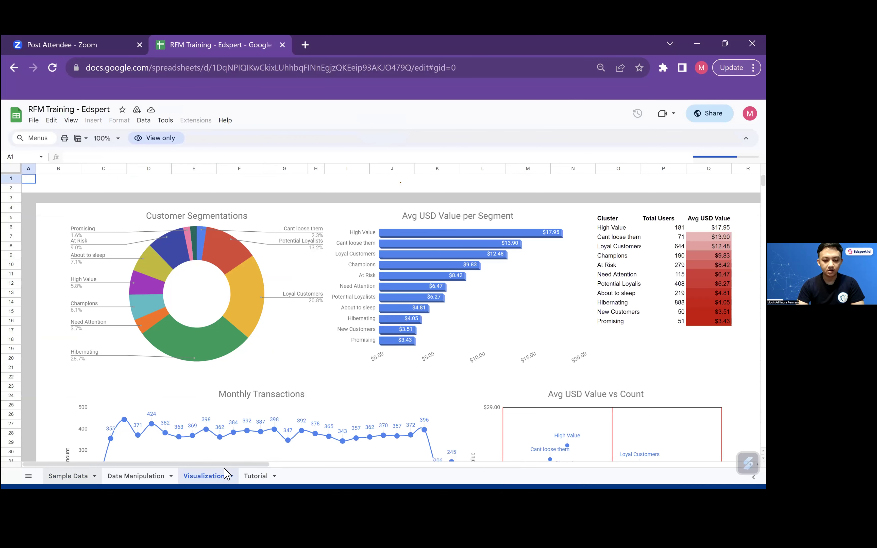
- Look through the Data Manipulation, Visualization and Tutorial sheets of the online RFM Training workbook
{"action": "left_click", "coordinate": [136, 476]}
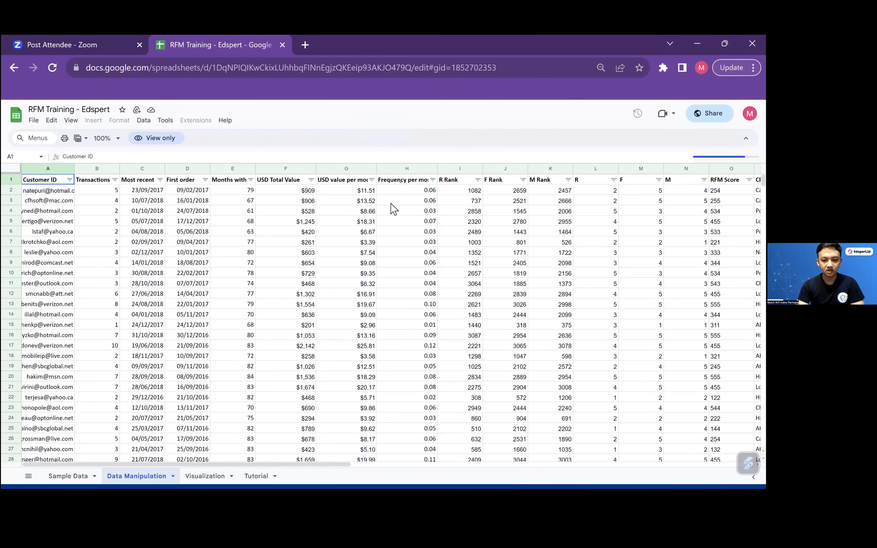
{"action": "key", "text": "ctrl+Page_Down"}
{"action": "scroll", "coordinate": [127, 202], "scroll_direction": "up", "scroll_amount": 5}
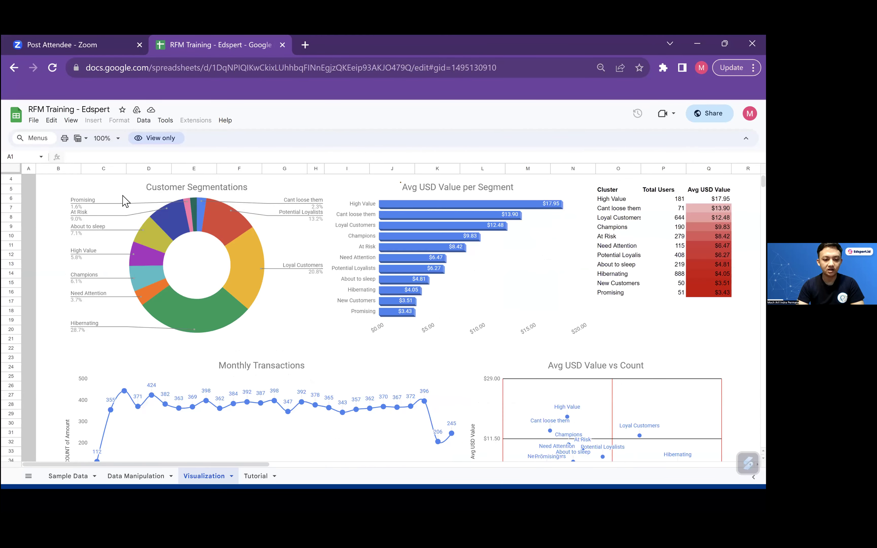
{"action": "key", "text": "ctrl+Page_Down"}
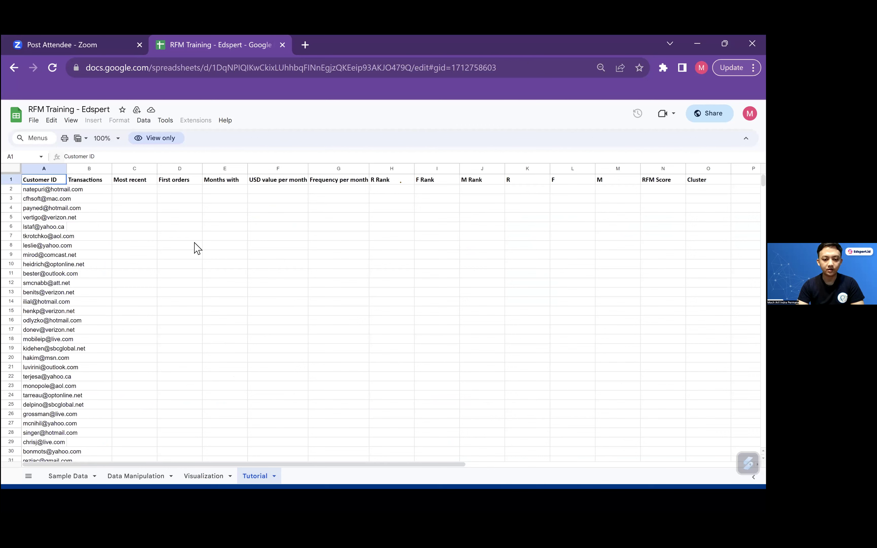
{"action": "key", "text": "ctrl+shift+Page_Up"}
{"action": "key", "text": "ctrl+shift+Page_Up"}
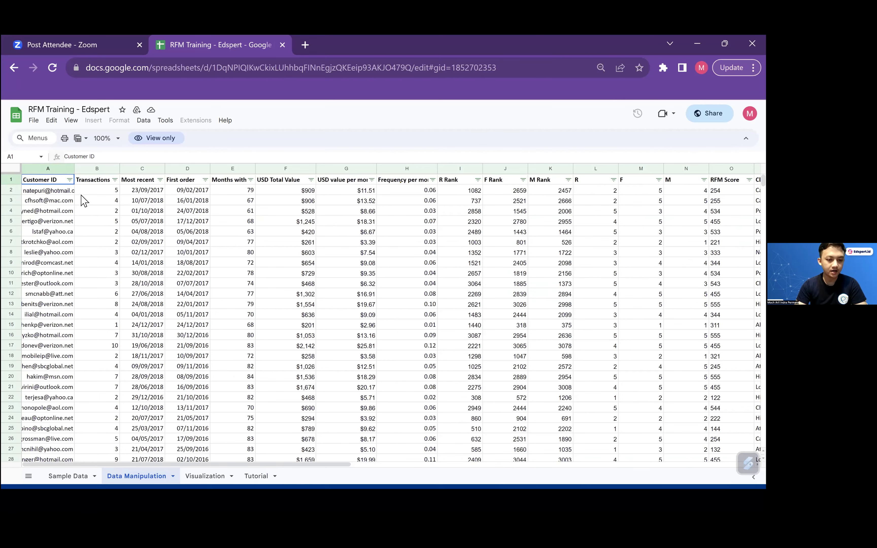
- Switch to the RFM Training workbook in Excel and hide the Cluster column on the Sample Data sheet
{"action": "key", "text": "alt+Tab"}
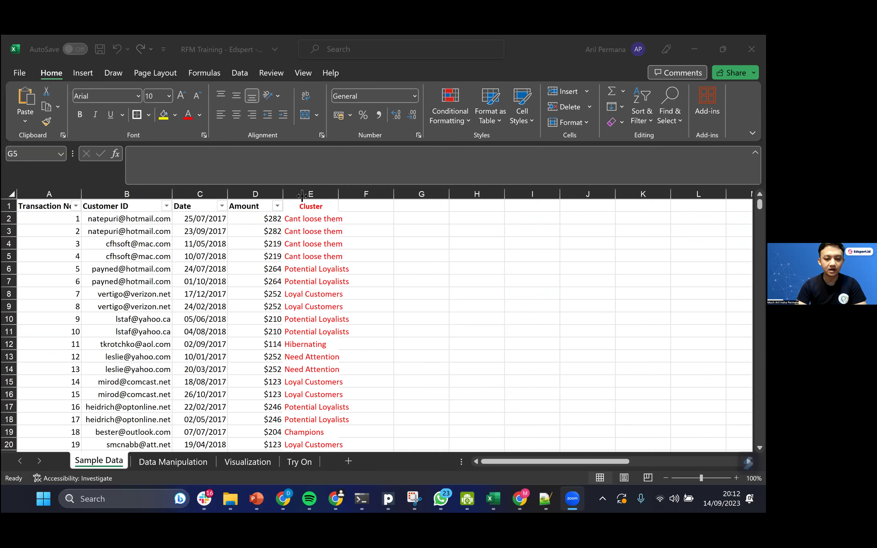
{"action": "left_click", "coordinate": [284, 195]}
{"action": "left_click_drag", "start_coordinate": [290, 196], "coordinate": [289, 196]}
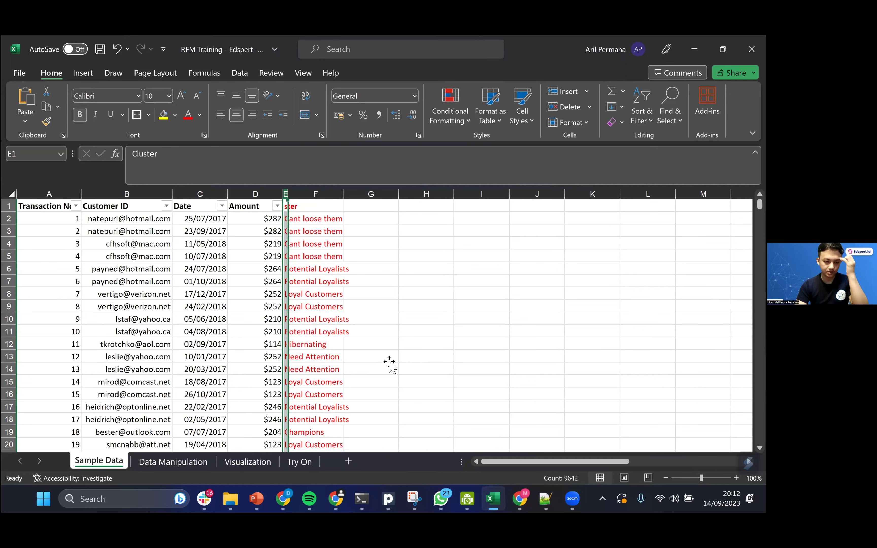
{"action": "key", "text": "ctrl+z"}
{"action": "right_click", "coordinate": [309, 195]}
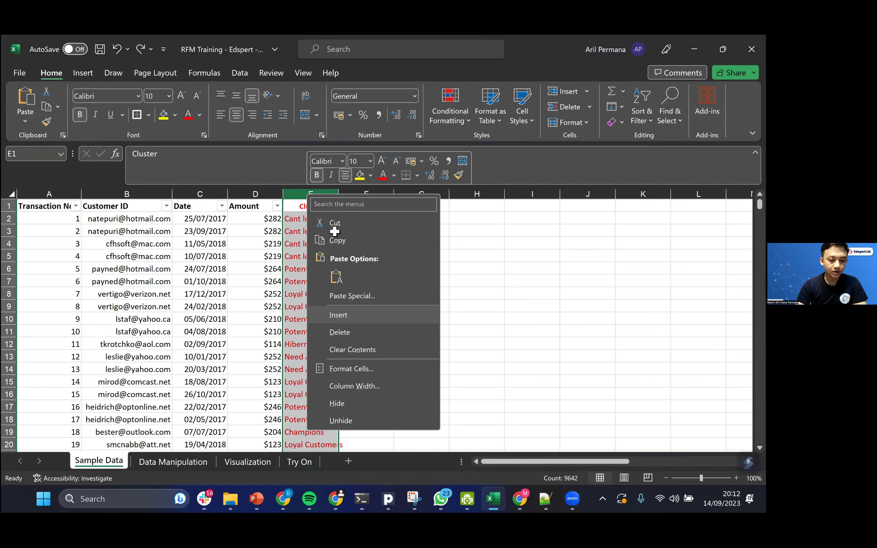
{"action": "key", "text": "h"}
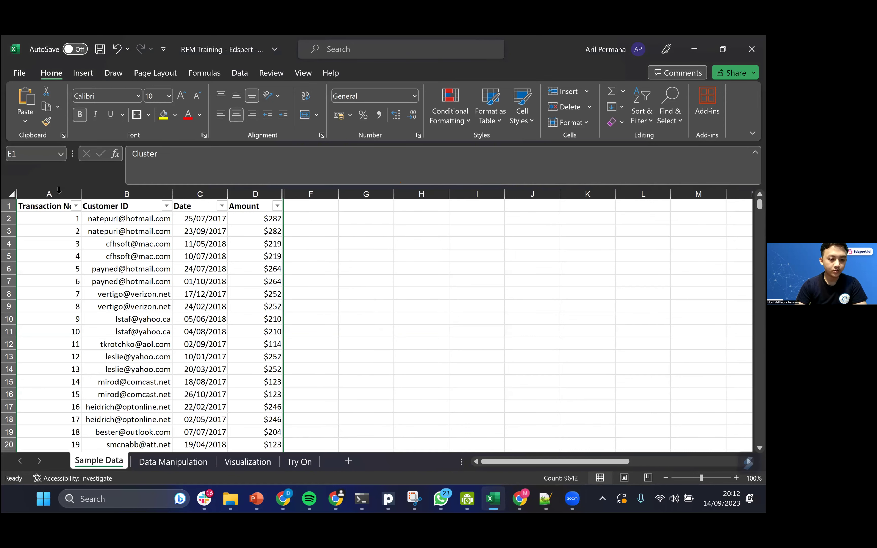
- Examine the Transaction No, Customer ID, Date and Amount columns of the Sample Data sheet, including a repeat customer's rows
{"action": "left_click", "coordinate": [57, 192]}
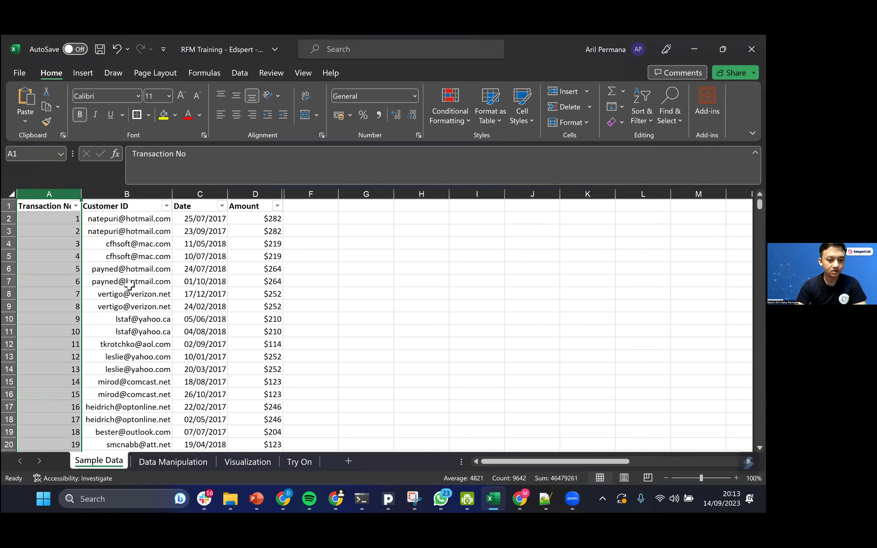
{"action": "left_click", "coordinate": [137, 194]}
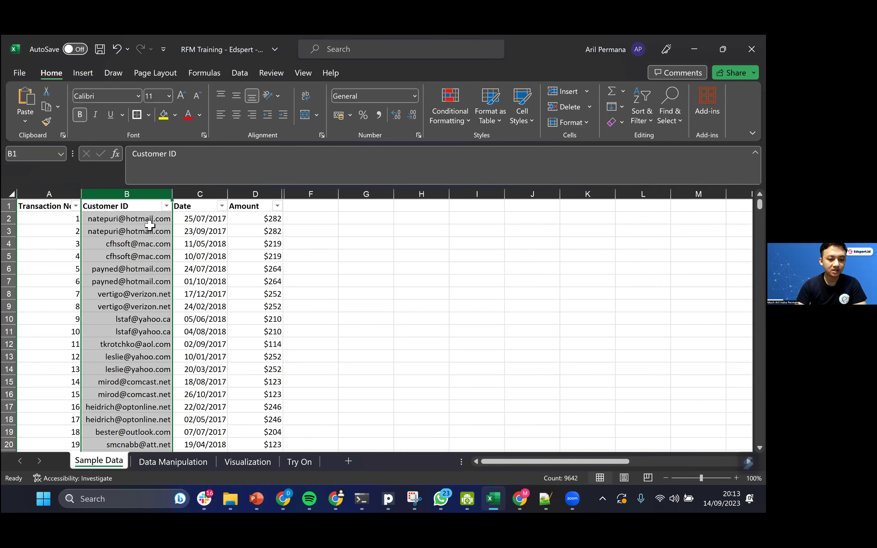
{"action": "left_click", "coordinate": [156, 256]}
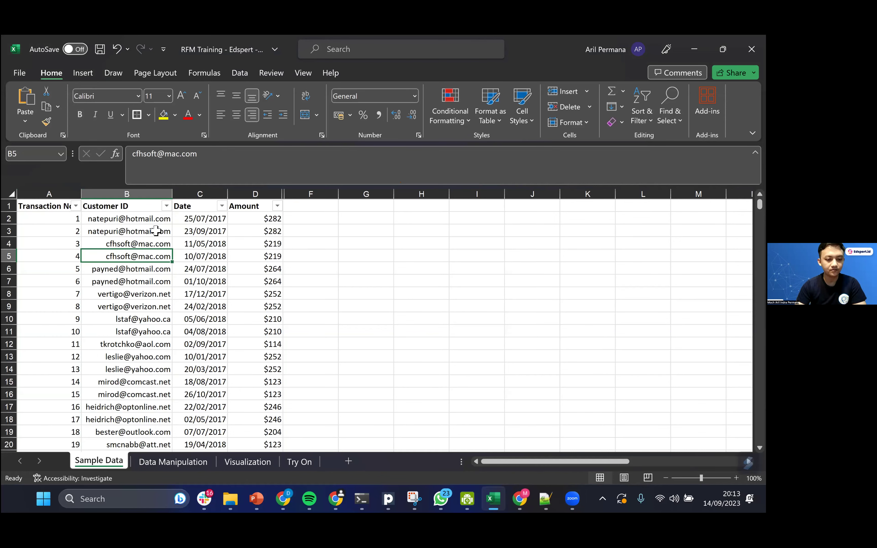
{"action": "left_click", "coordinate": [151, 223]}
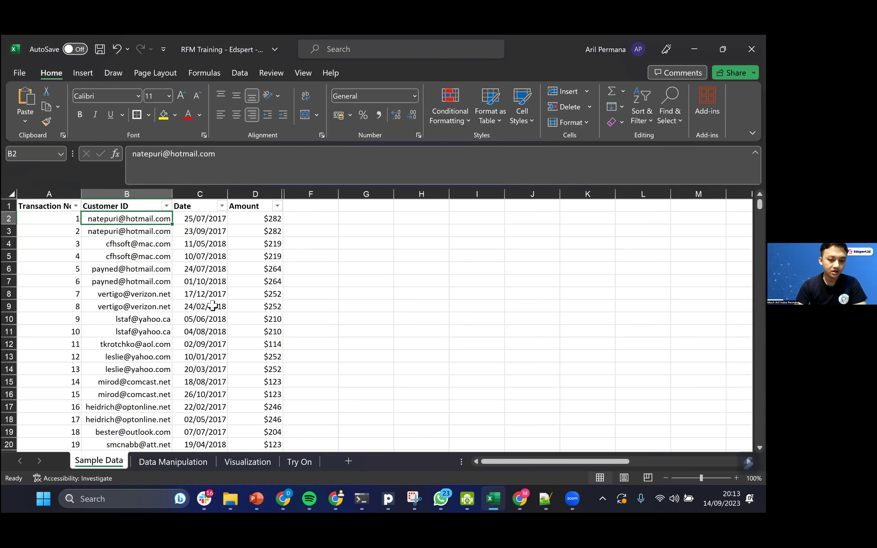
{"action": "left_click", "coordinate": [200, 194]}
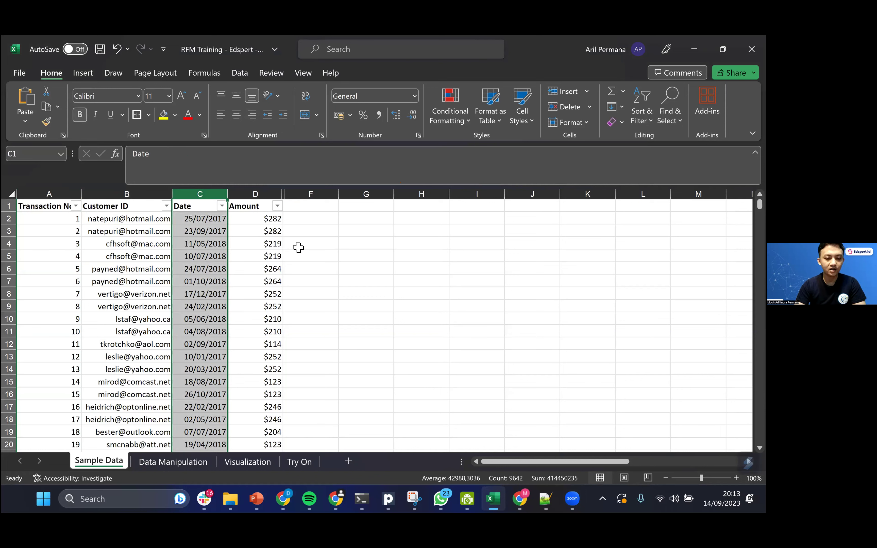
{"action": "left_click", "coordinate": [255, 194]}
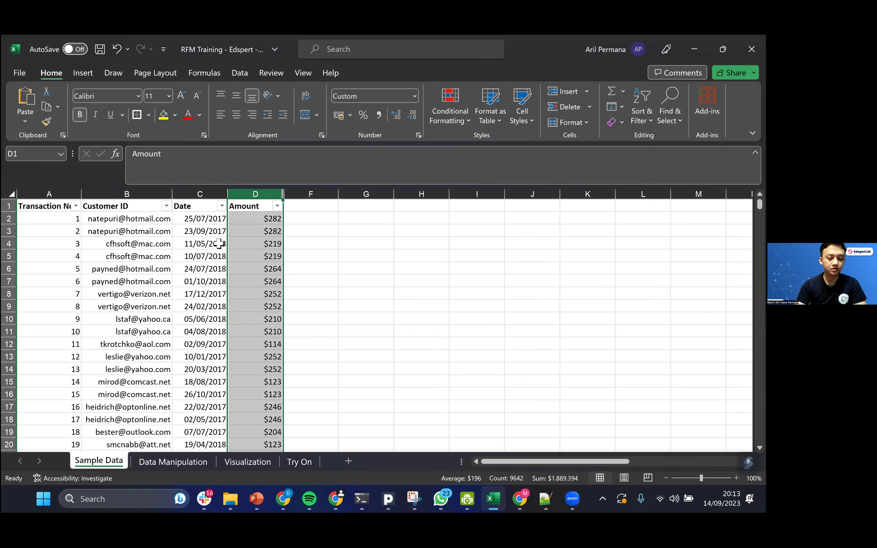
{"action": "key", "text": "Down"}
{"action": "left_click", "coordinate": [147, 222]}
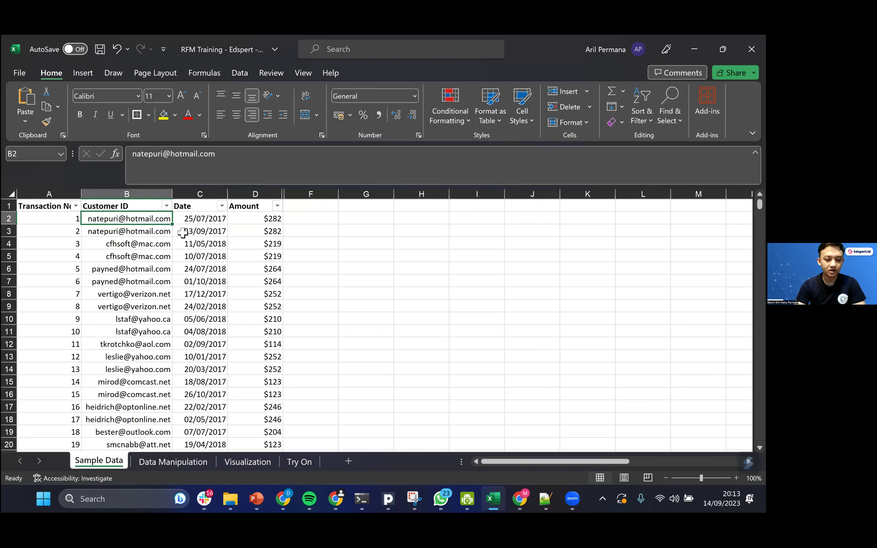
{"action": "left_click", "coordinate": [269, 231]}
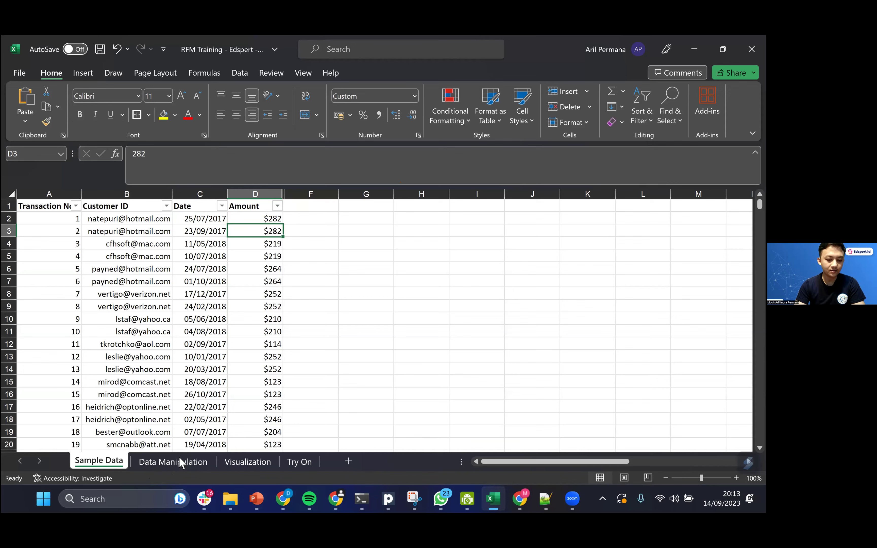
- Open the Data Manipulation sheet and inspect the formulas behind its Customer ID and Transactions columns
{"action": "left_click", "coordinate": [168, 462]}
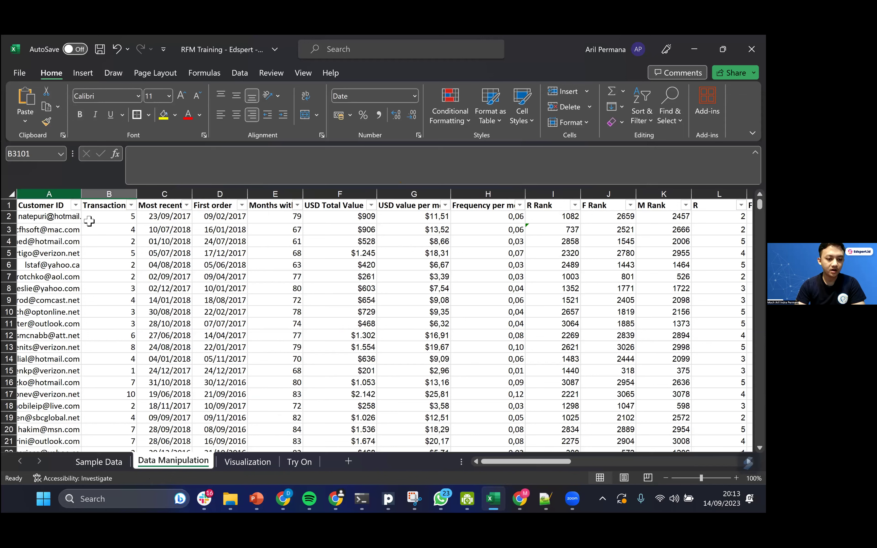
{"action": "left_click", "coordinate": [56, 194]}
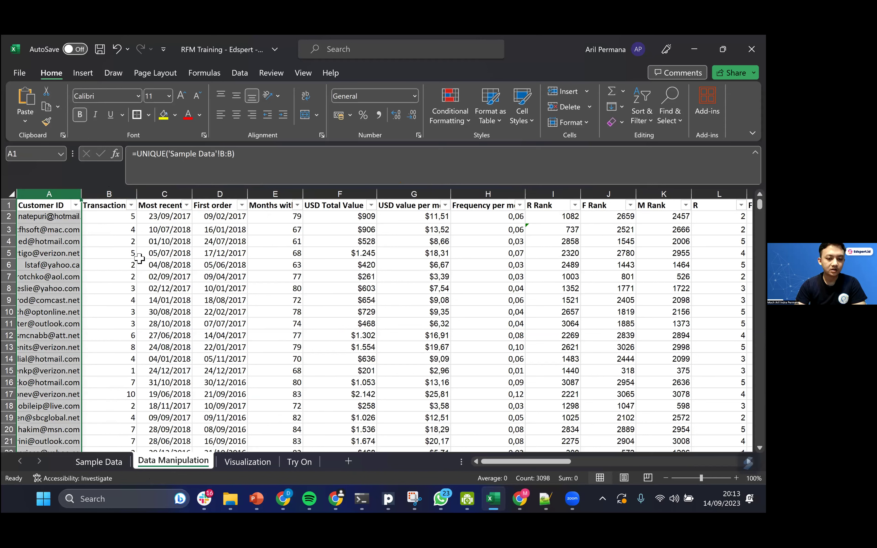
{"action": "key", "text": "Right"}
{"action": "key", "text": "Down"}
{"action": "key", "text": "Down"}
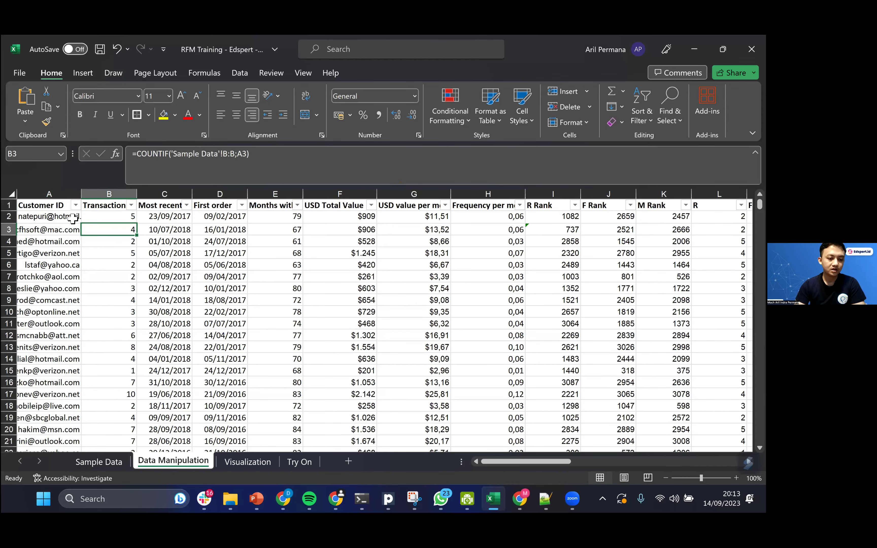
- Auto-fit the Transactions column's width to its header on the Data Manipulation sheet
{"action": "key", "text": "Up"}
{"action": "key", "text": "Up"}
{"action": "key", "text": "alt+h"}
{"action": "key", "text": "o"}
{"action": "key", "text": "i"}
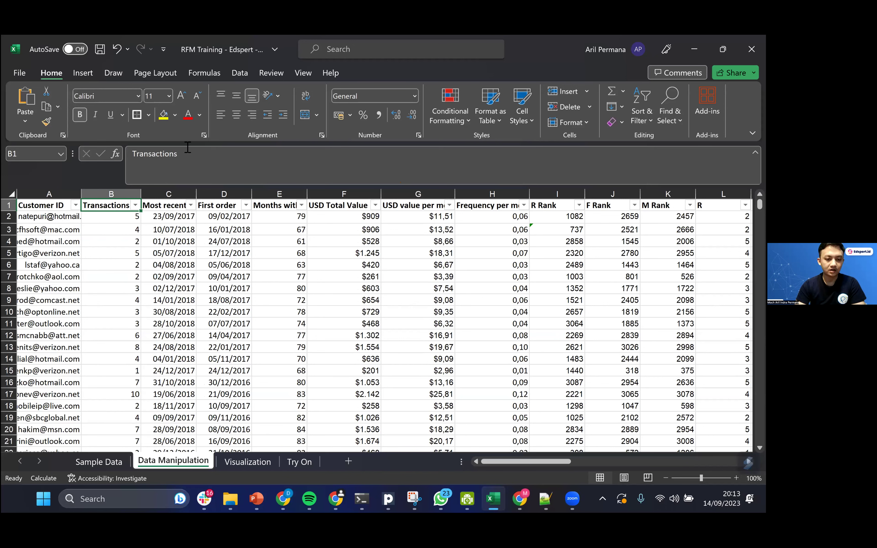
- Examine the first customer's ID in A2 and the Transactions formula in B2
{"action": "key", "text": "Down"}
{"action": "key", "text": "Left"}
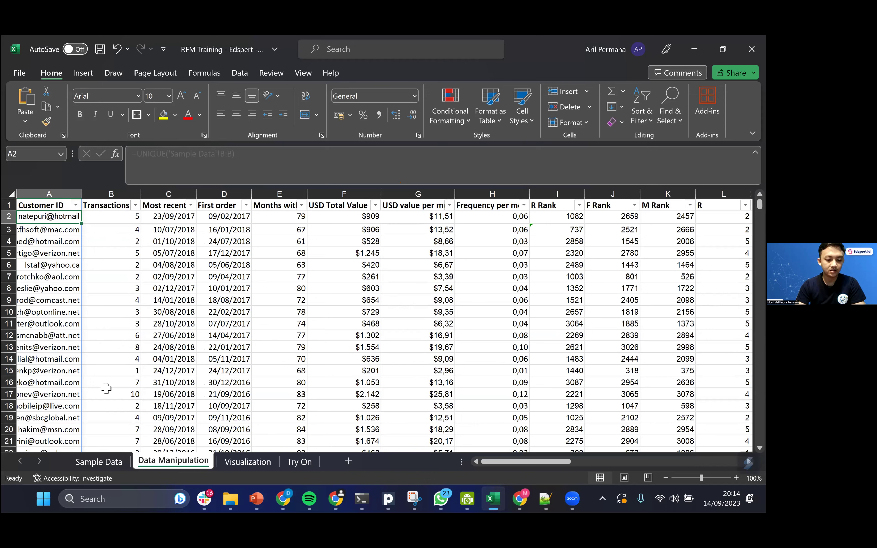
{"action": "key", "text": "Right"}
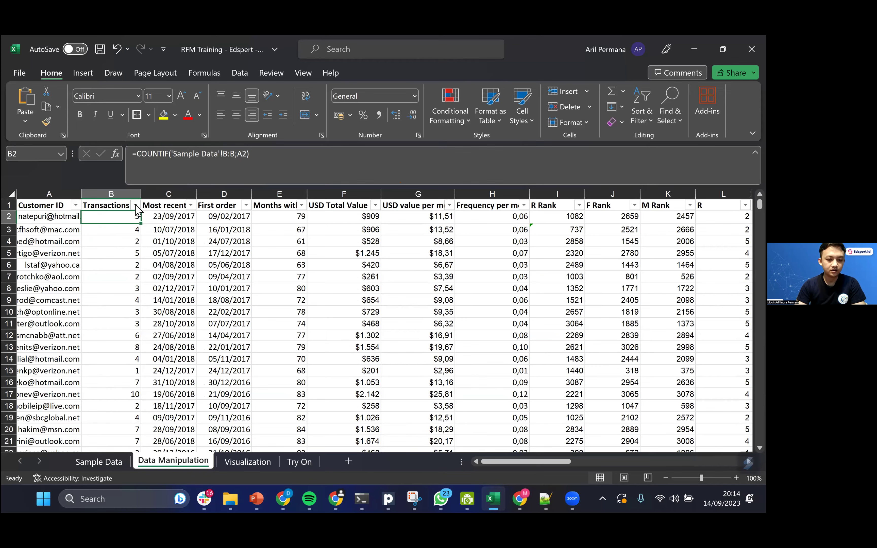
{"action": "scroll", "coordinate": [221, 379], "scroll_direction": "down", "scroll_amount": 20}
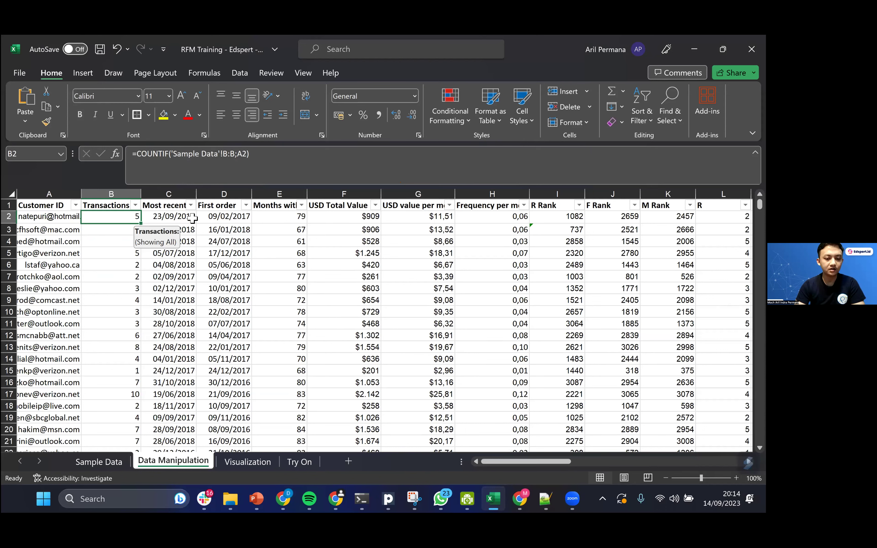
- Examine the Most recent formulas in C4 and C2 and compare them with the dates on the Sample Data sheet
{"action": "left_click", "coordinate": [178, 240]}
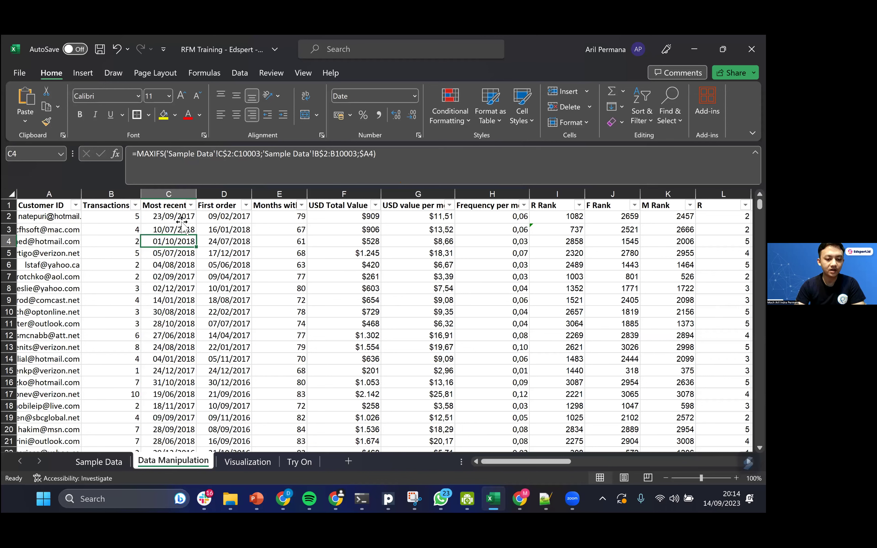
{"action": "left_click", "coordinate": [189, 219]}
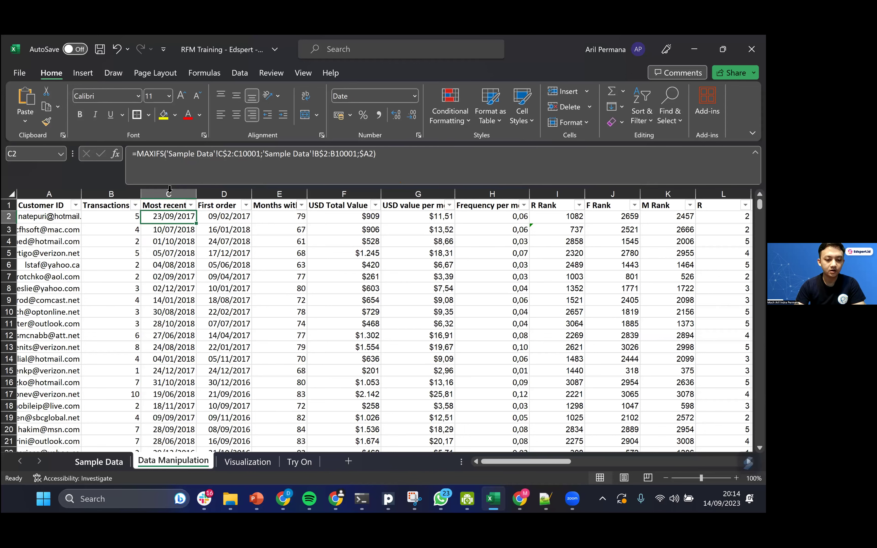
{"action": "key", "text": "ctrl+Page_Up"}
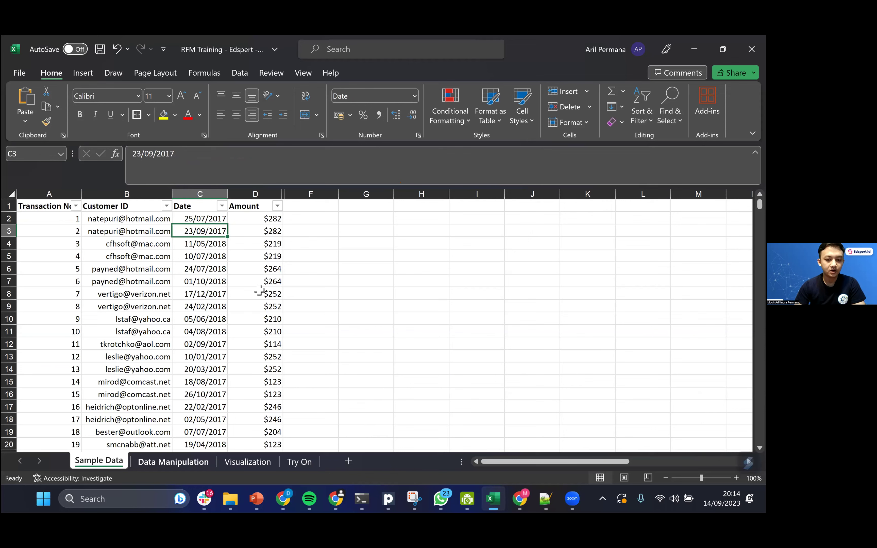
{"action": "key", "text": "ctrl+Page_Down"}
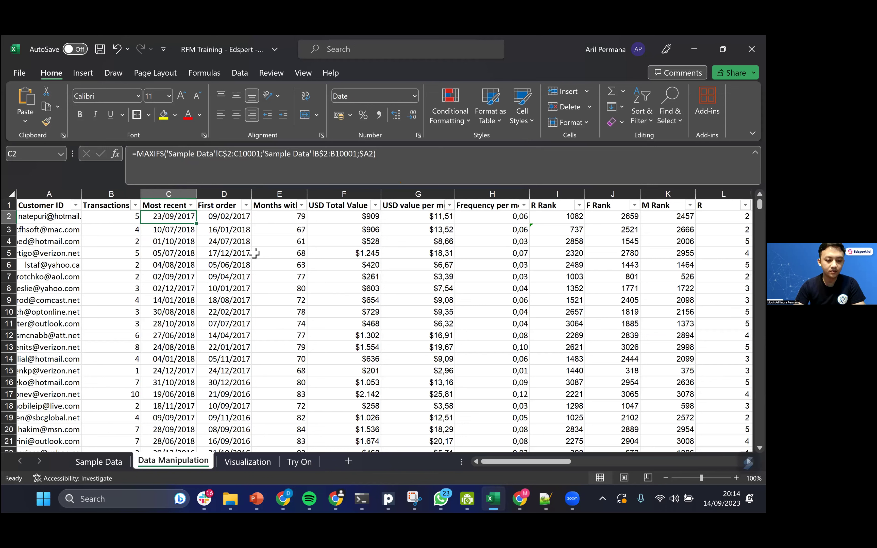
{"action": "key", "text": "Up"}
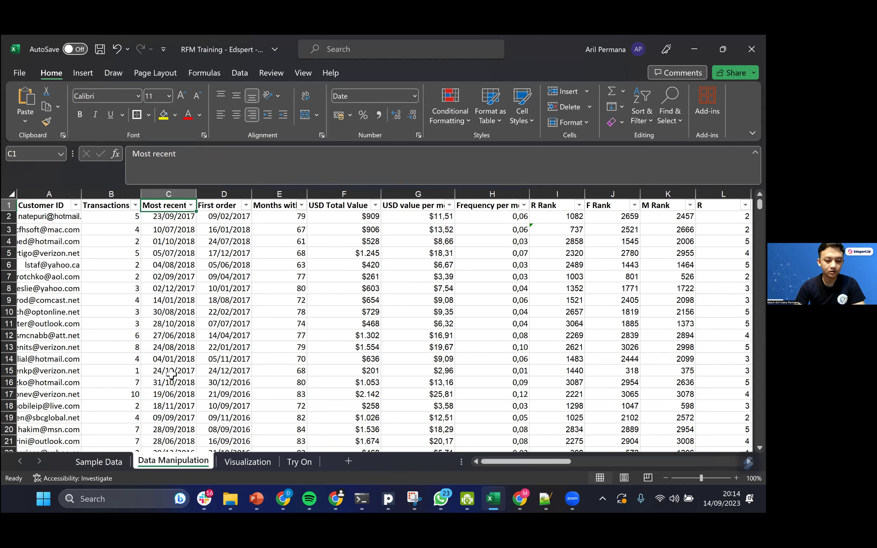
- Examine the First order formulas in D2 and D15, and check the Months with column against the Most recent date in row 2
{"action": "left_click", "coordinate": [235, 217]}
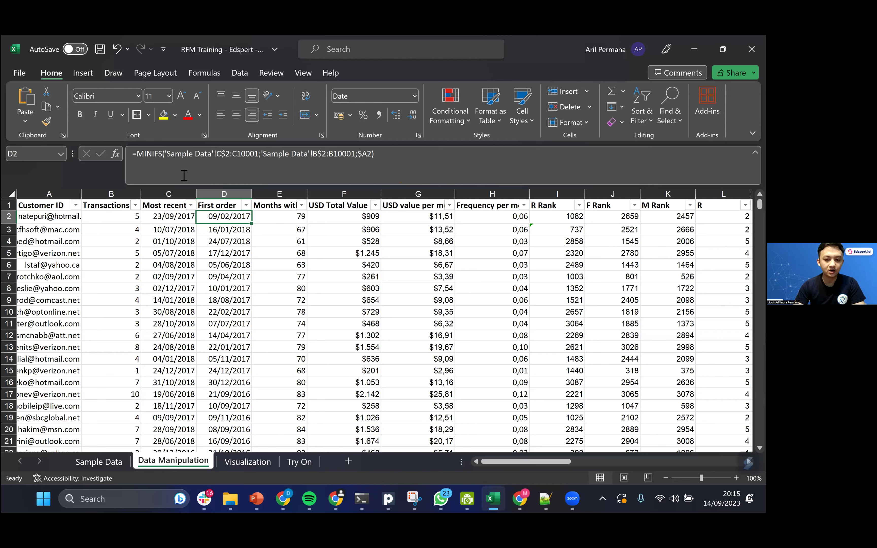
{"action": "left_click", "coordinate": [229, 371]}
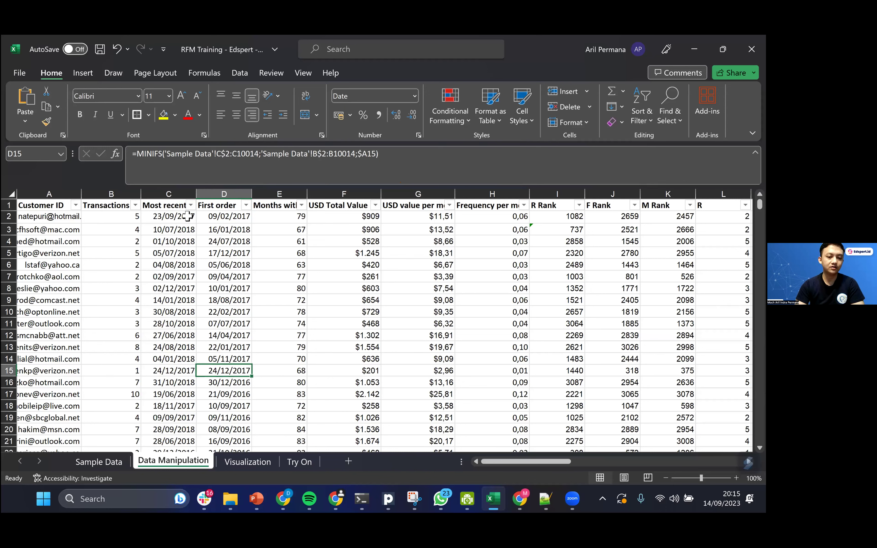
{"action": "key", "text": "ctrl+Up"}
{"action": "key", "text": "Right"}
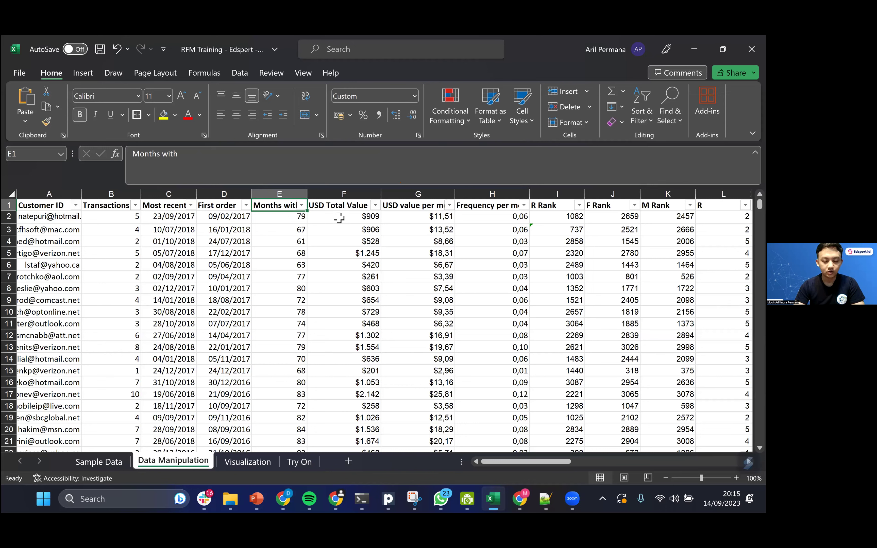
{"action": "key", "text": "Down"}
{"action": "key", "text": "Left"}
{"action": "key", "text": "Left"}
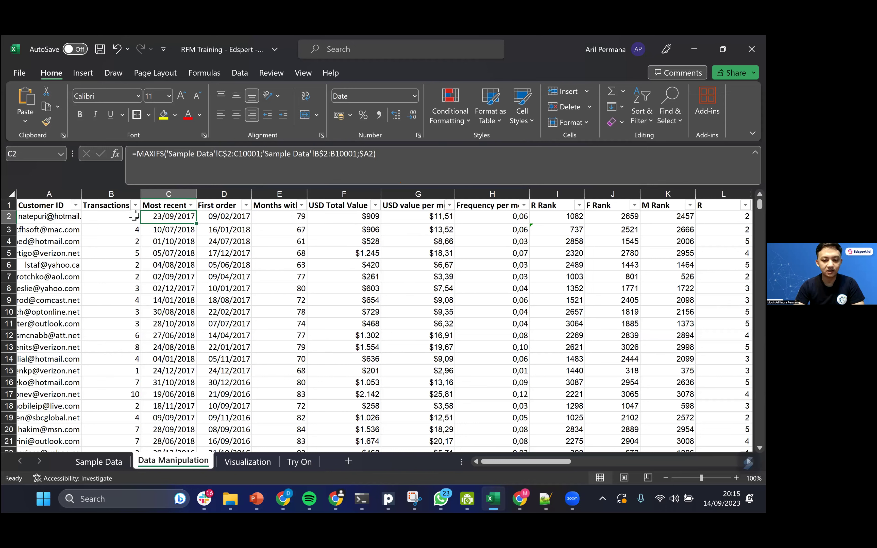
- Examine the USD Total Value formula in F2 and the USD value per month formula in G2
{"action": "left_click", "coordinate": [373, 217]}
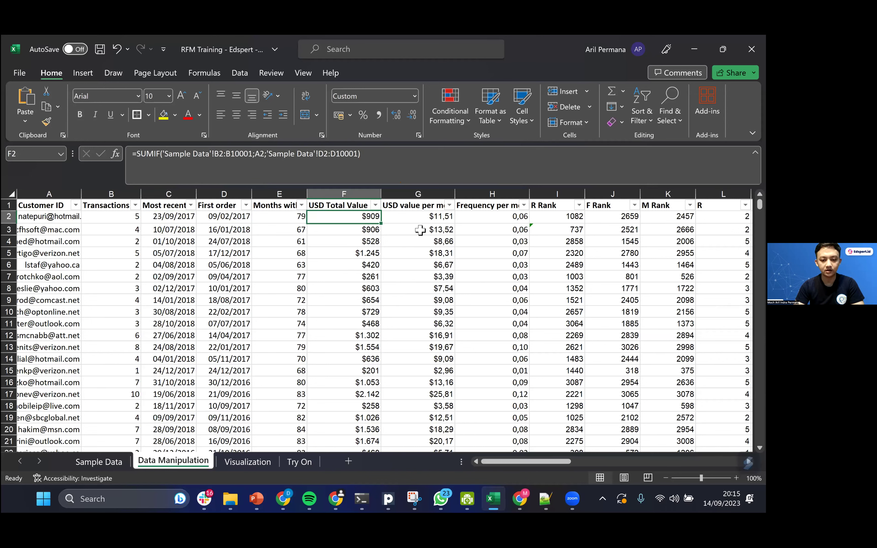
{"action": "key", "text": "Up"}
{"action": "key", "text": "Right"}
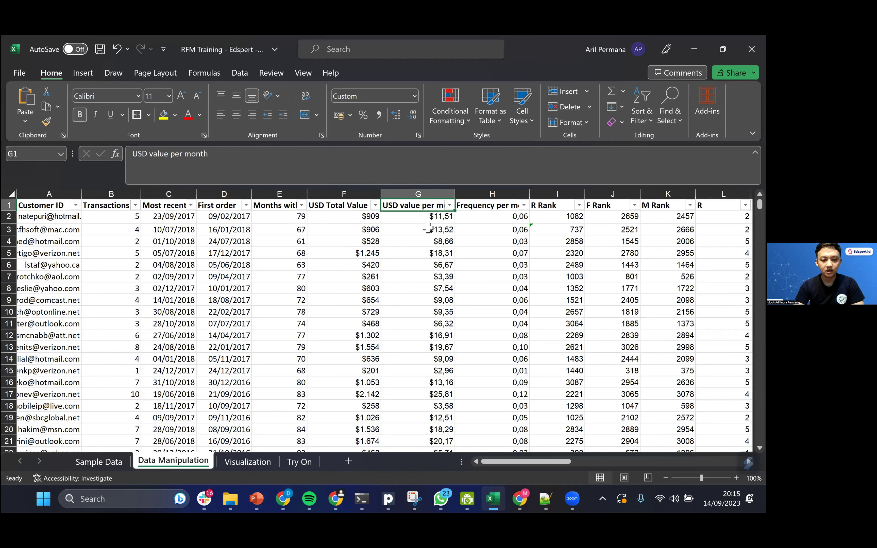
{"action": "key", "text": "Down"}
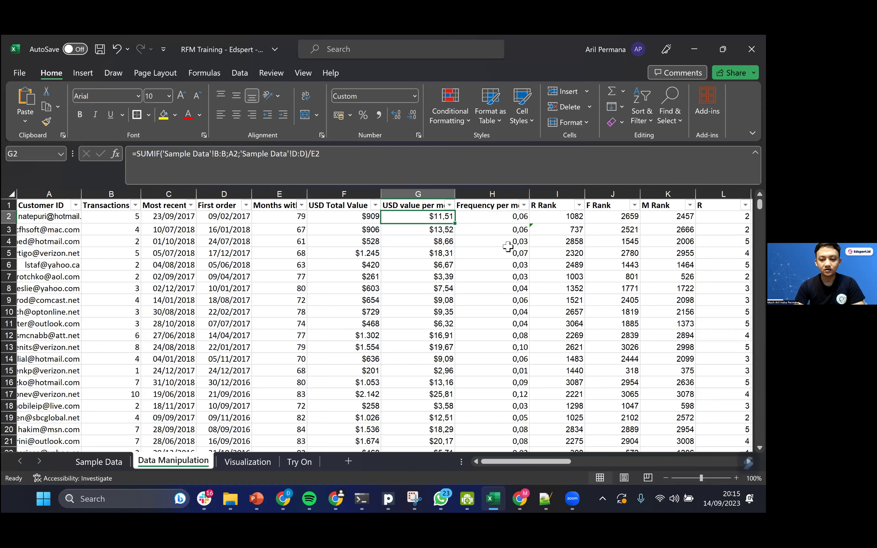
- Examine the Frequency per month formula in H2
{"action": "key", "text": "Right"}
{"action": "key", "text": "Up"}
{"action": "key", "text": "Down"}
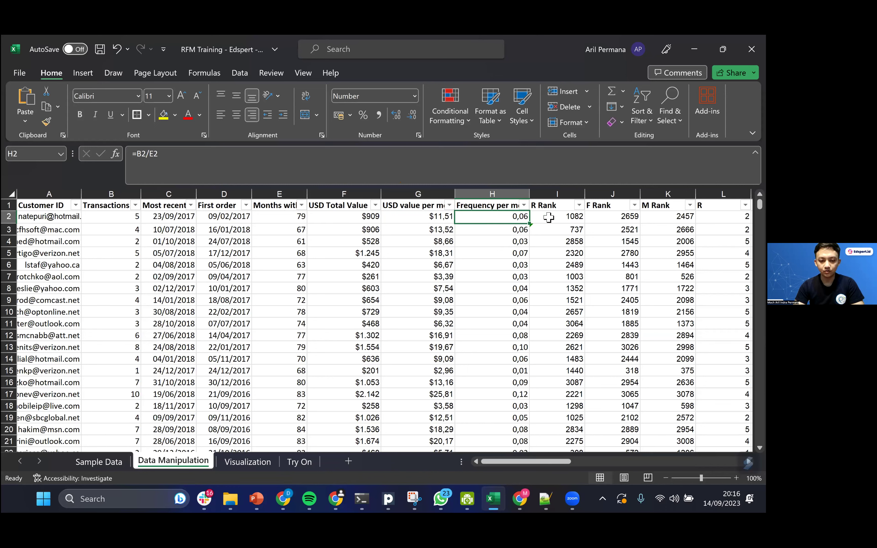
{"action": "scroll", "coordinate": [519, 254], "scroll_direction": "right", "scroll_amount": 1}
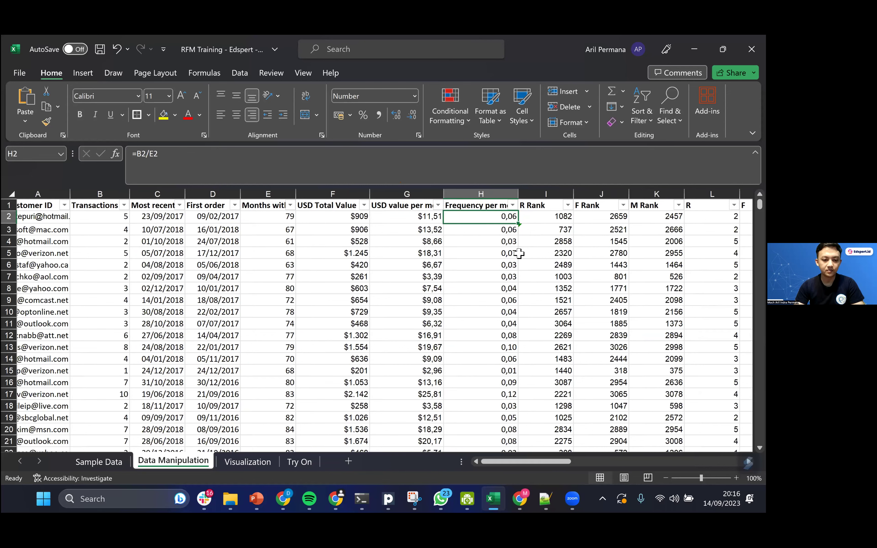
- Look over the R score formula in L2 and the rank, score and cluster columns around it
{"action": "key", "text": "Right"}
{"action": "key", "text": "Right"}
{"action": "key", "text": "Right"}
{"action": "key", "text": "Right"}
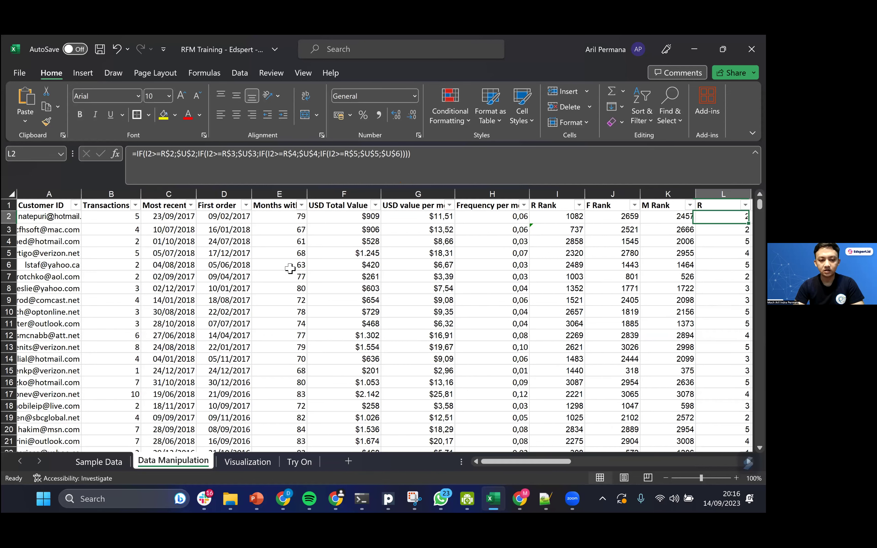
{"action": "scroll", "coordinate": [290, 269], "scroll_direction": "right", "scroll_amount": 6}
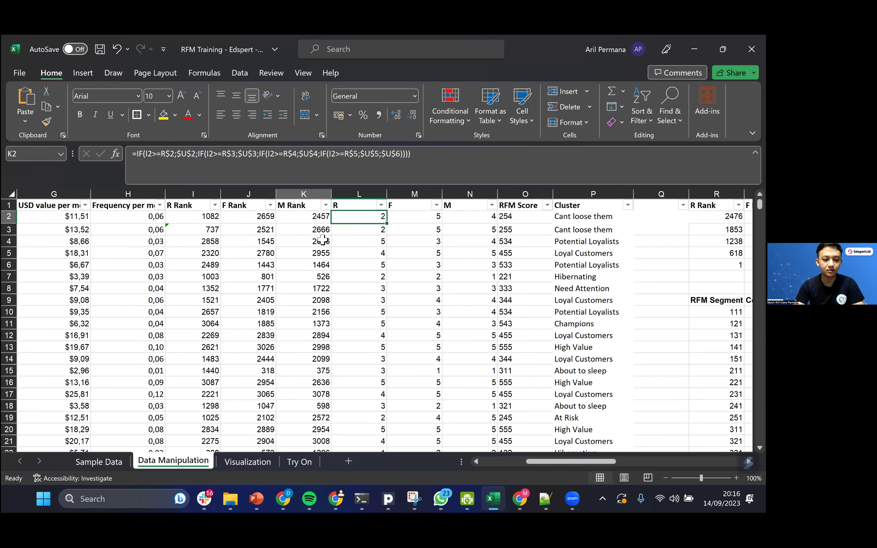
- Examine the R Rank formulas in I2 and I4 and compare them with the Most recent dates they rank
{"action": "left_click", "coordinate": [194, 217]}
{"action": "scroll", "coordinate": [435, 290], "scroll_direction": "right", "scroll_amount": 3}
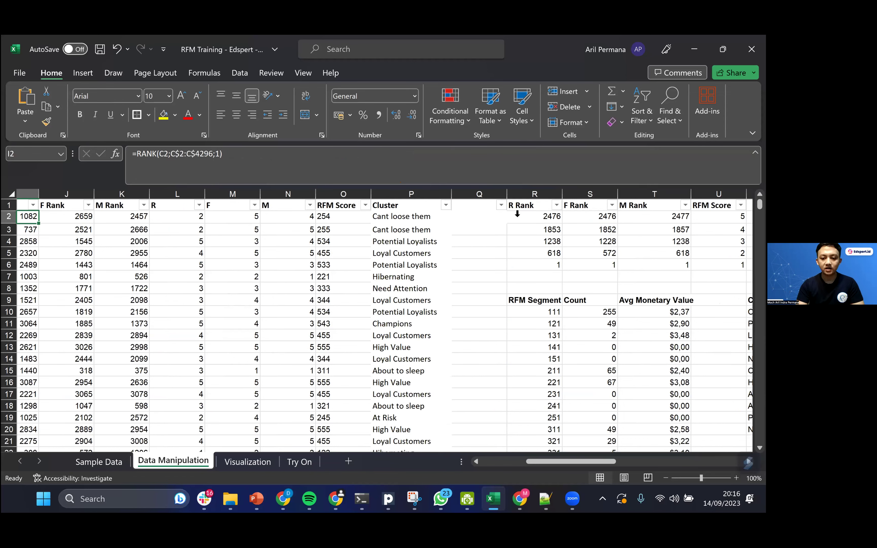
{"action": "scroll", "coordinate": [509, 214], "scroll_direction": "left", "scroll_amount": 4}
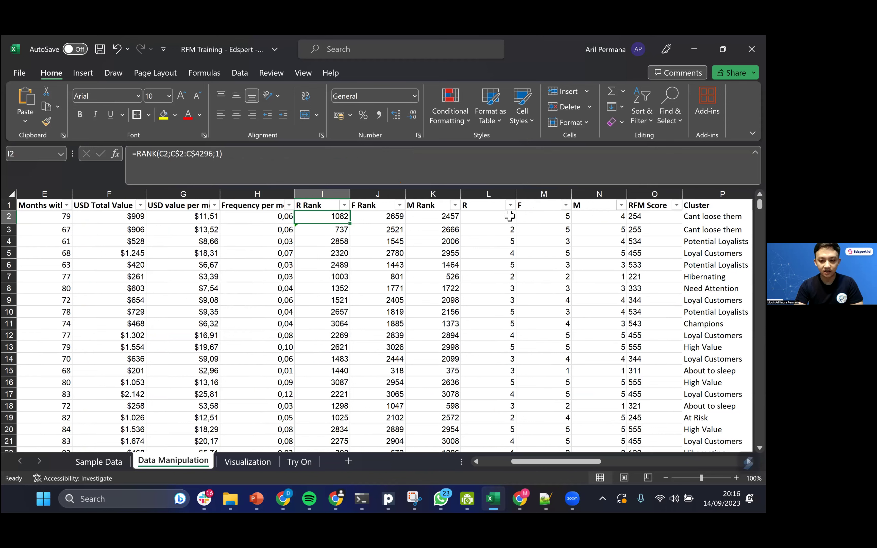
{"action": "key", "text": "Down"}
{"action": "key", "text": "Down"}
{"action": "scroll", "coordinate": [392, 250], "scroll_direction": "left", "scroll_amount": 3}
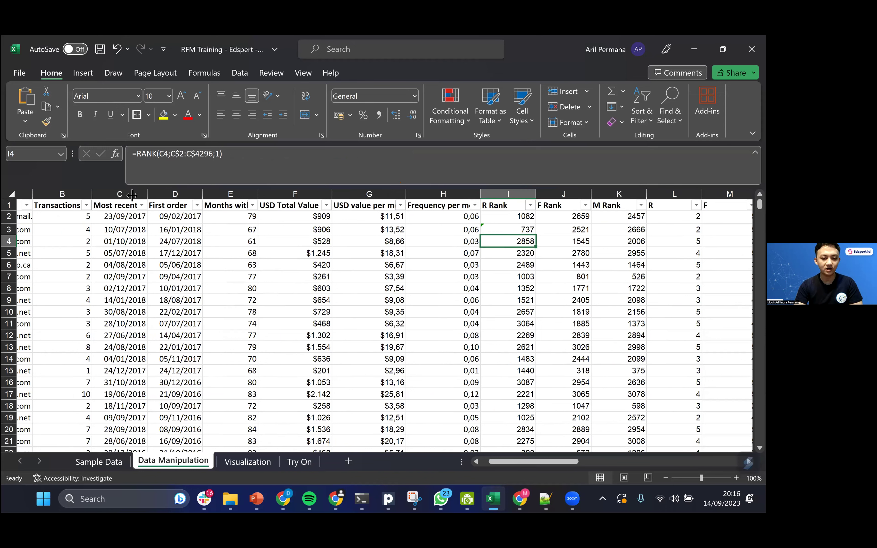
{"action": "key", "text": "Up"}
{"action": "key", "text": "Up"}
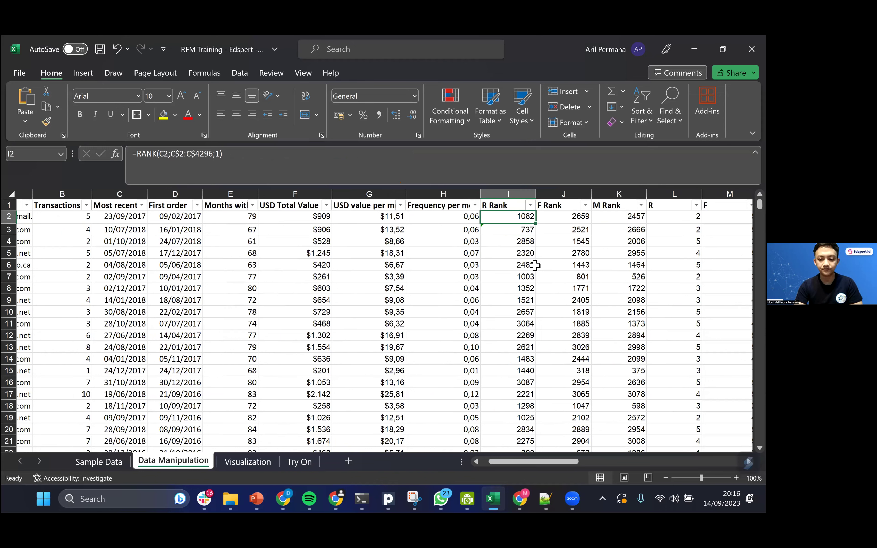
- Examine the F Rank formula in J2 and the M Rank formula in K2
{"action": "left_click", "coordinate": [482, 228]}
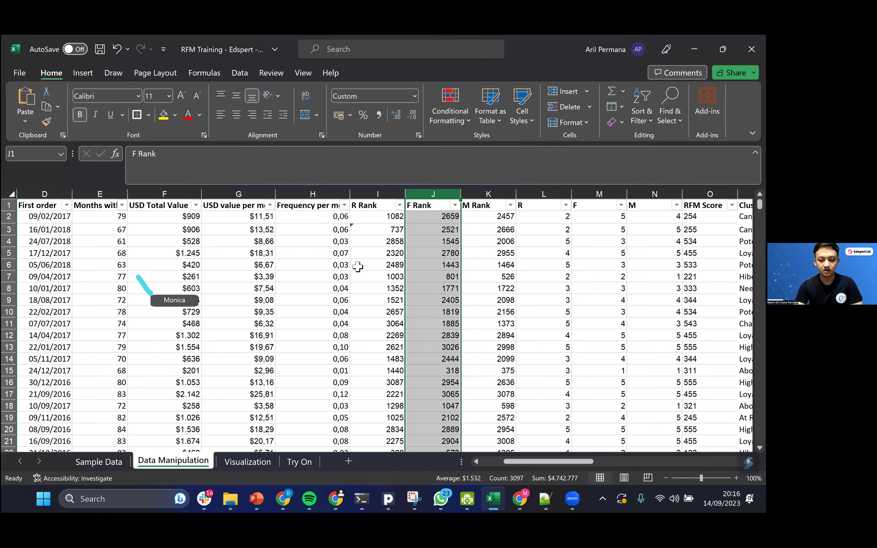
{"action": "key", "text": "Down"}
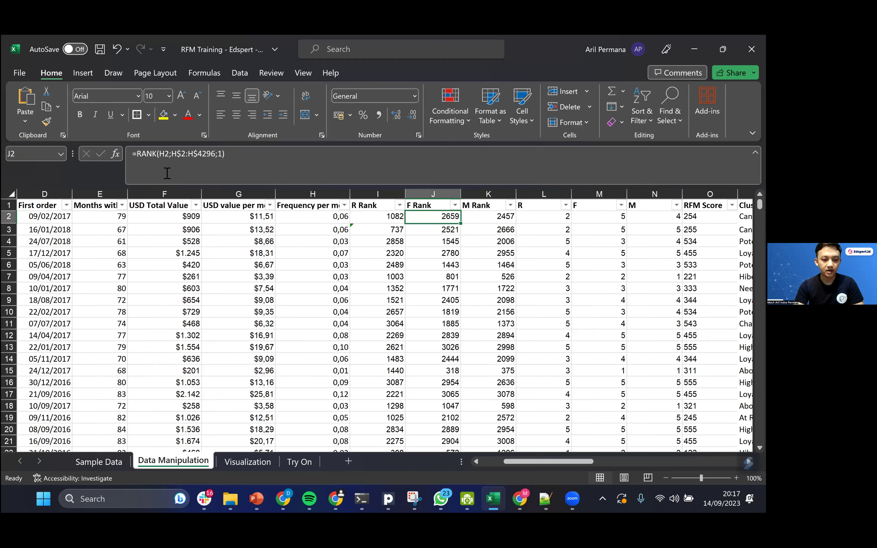
{"action": "key", "text": "Right"}
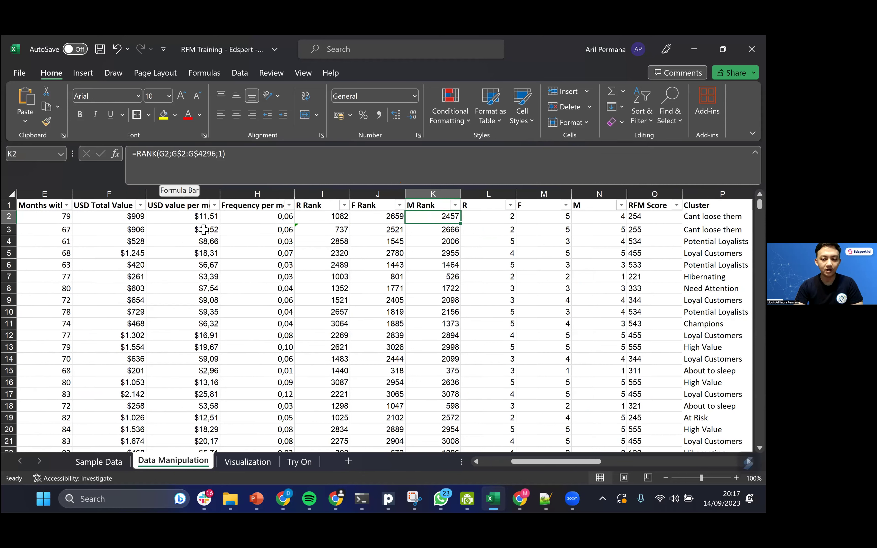
- Examine the percentile thresholds in R1:T6, the formula in R2, and the RFM Score values in U2:U6
{"action": "left_click", "coordinate": [488, 218]}
{"action": "scroll", "coordinate": [508, 225], "scroll_direction": "right", "scroll_amount": 5}
{"action": "left_click", "coordinate": [571, 219]}
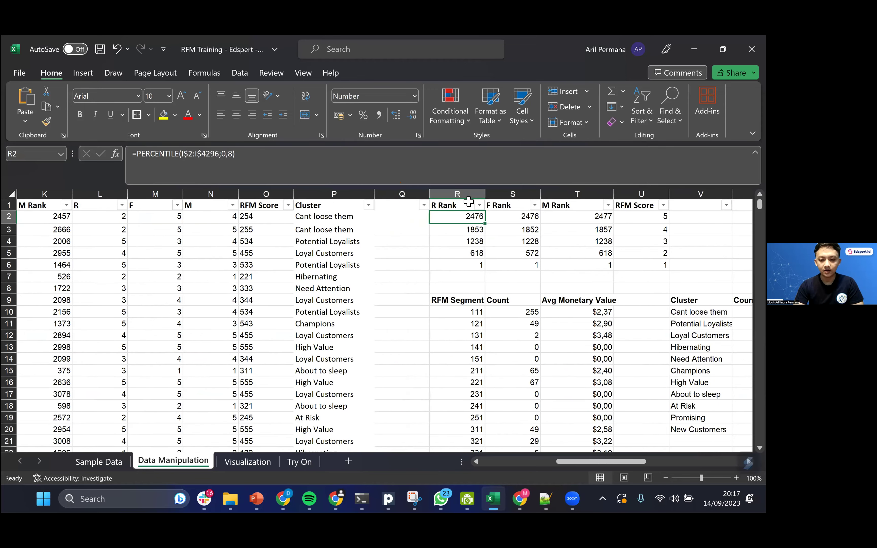
{"action": "left_click_drag", "start_coordinate": [469, 201], "coordinate": [580, 264]}
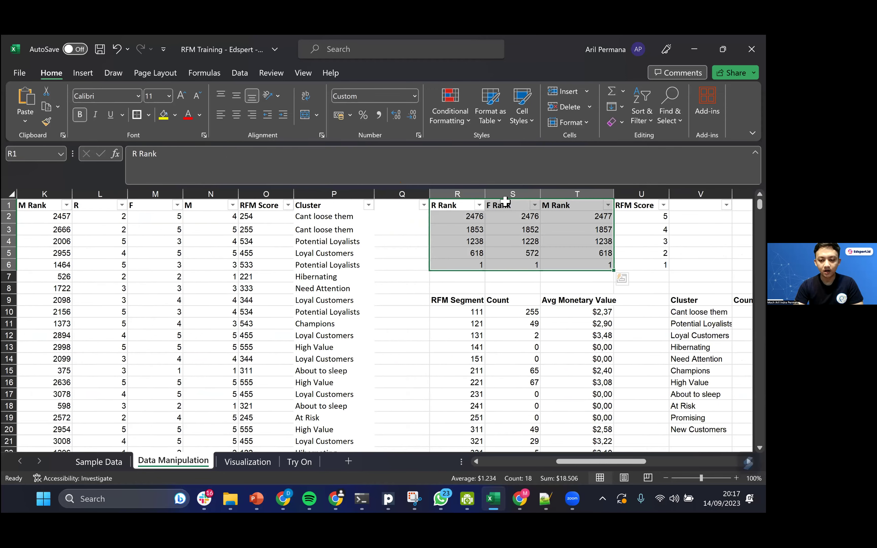
{"action": "left_click", "coordinate": [572, 207]}
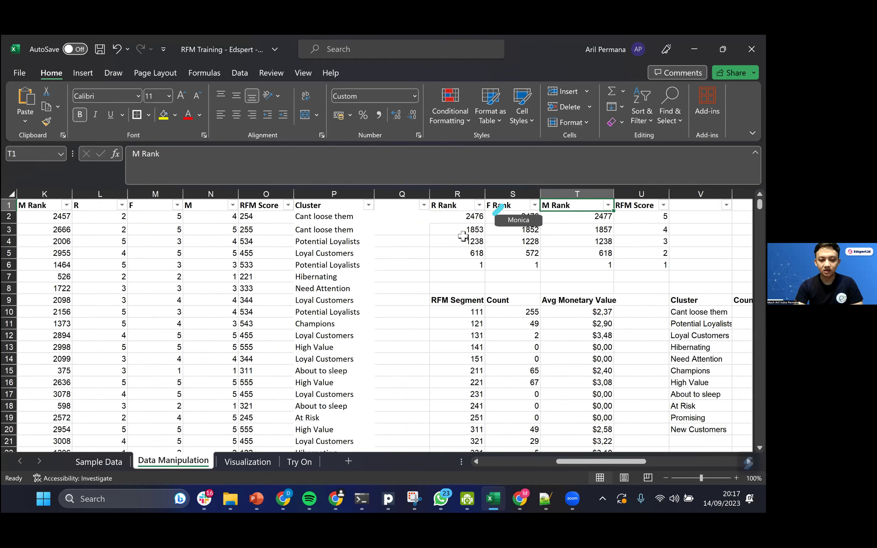
{"action": "left_click", "coordinate": [474, 219]}
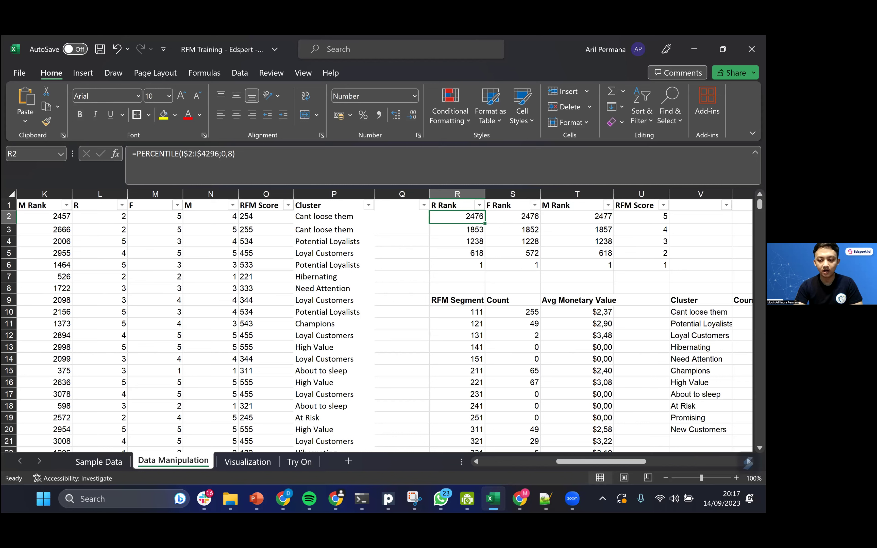
{"action": "left_click", "coordinate": [622, 217]}
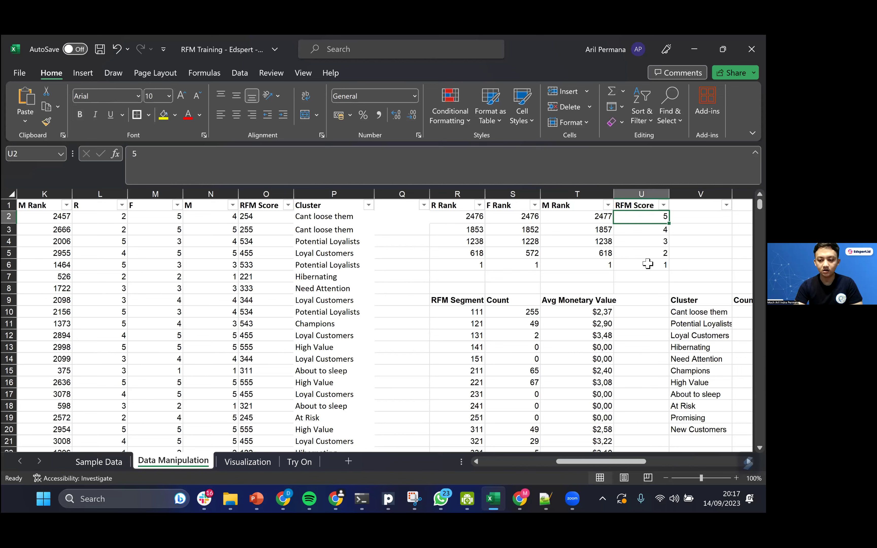
{"action": "left_click_drag", "start_coordinate": [645, 265], "coordinate": [640, 218]}
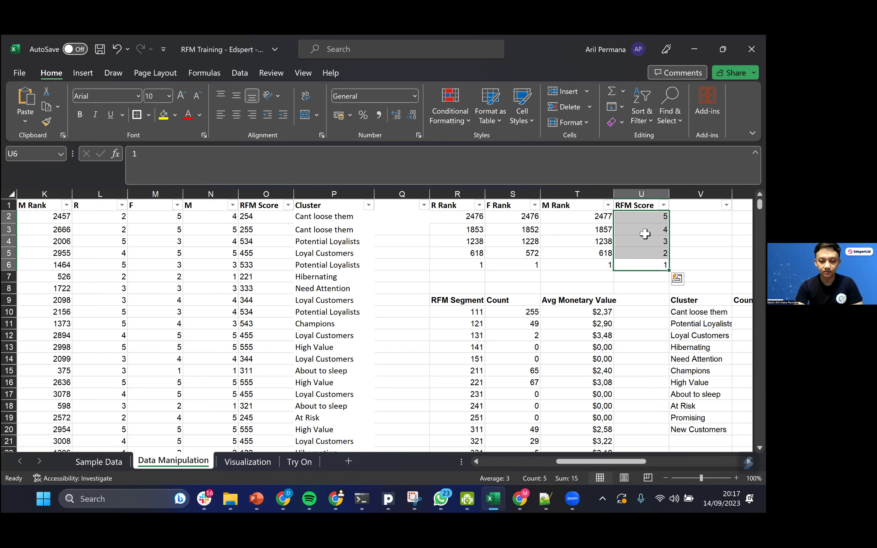
- Examine the RFM Score formula in O2 and trace the cells referenced by the nested IF formula in L2
{"action": "left_click", "coordinate": [266, 217]}
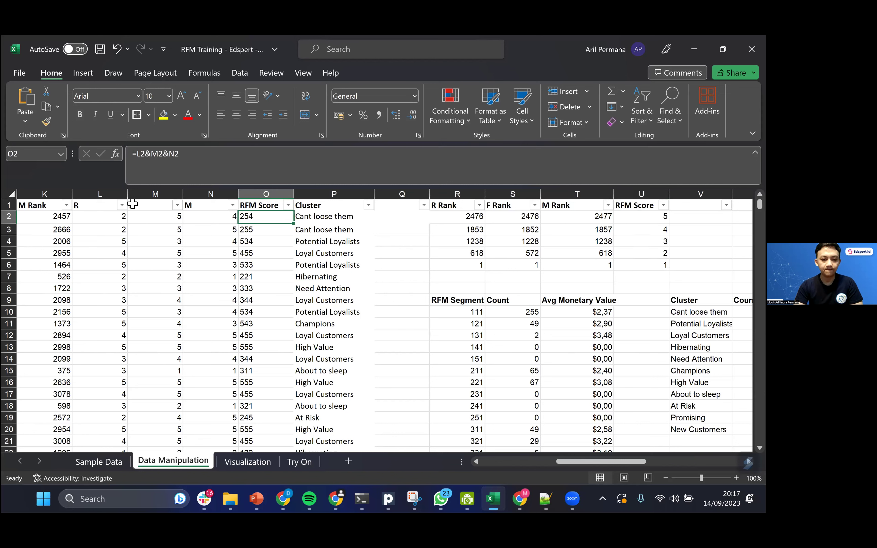
{"action": "key", "text": "Left"}
{"action": "key", "text": "Left"}
{"action": "key", "text": "Left"}
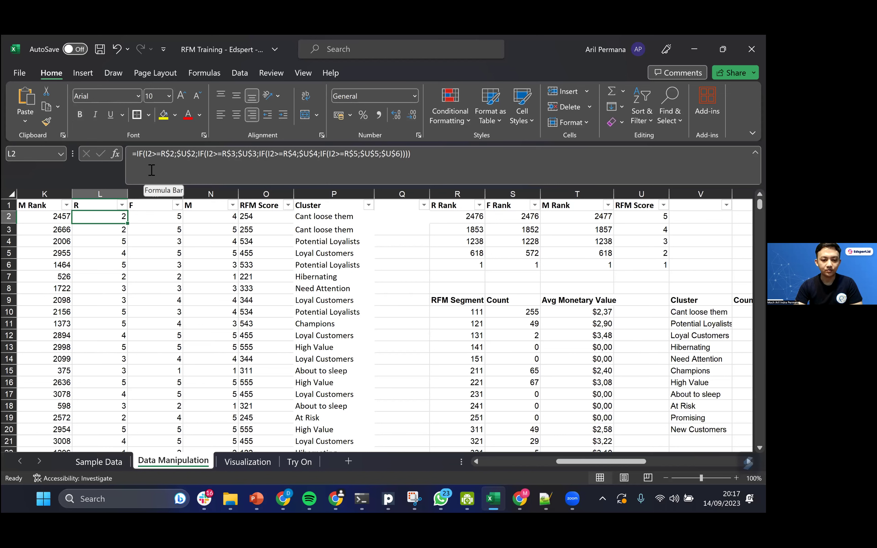
{"action": "left_click", "coordinate": [305, 163]}
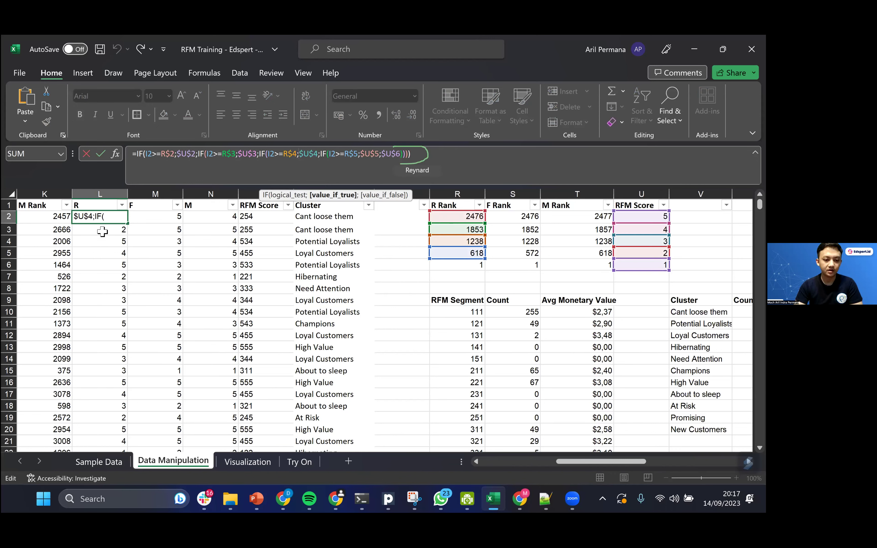
{"action": "left_click", "coordinate": [447, 315]}
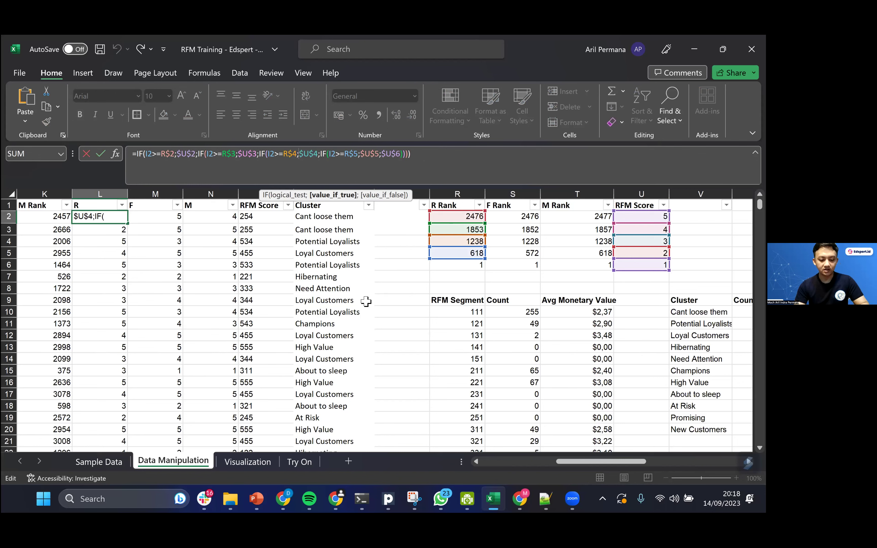
{"action": "key", "text": "Escape"}
{"action": "key", "text": "Down"}
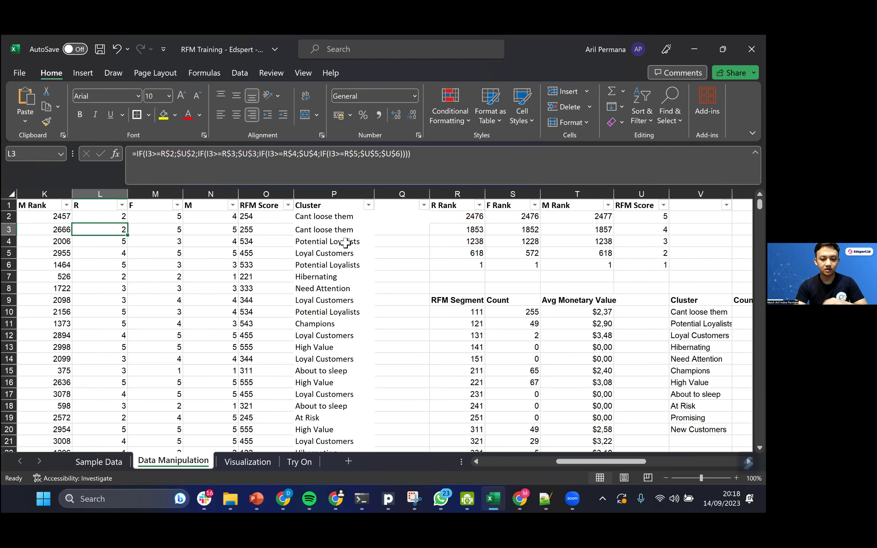
{"action": "left_click", "coordinate": [101, 216]}
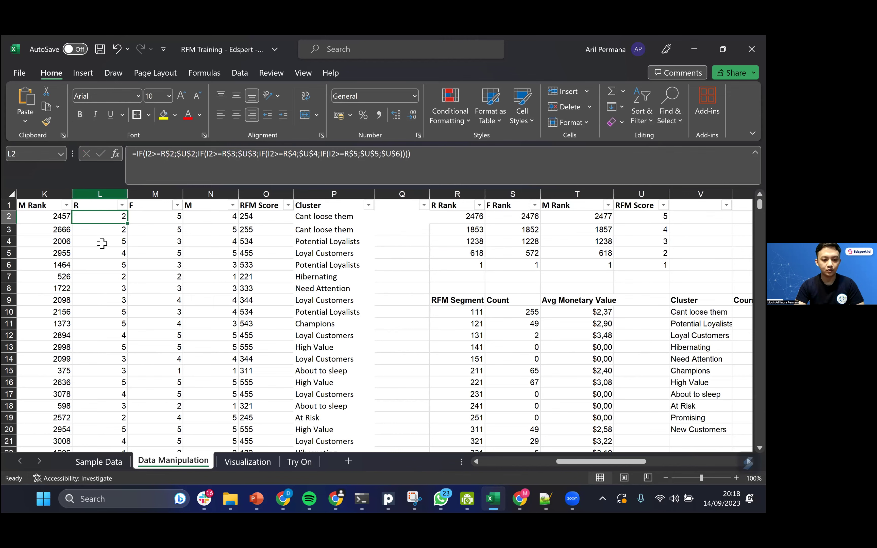
- Compare the first customer's R Rank with the thresholds in R4:R5 and the matching RFM Score in U5
{"action": "scroll", "coordinate": [85, 263], "scroll_direction": "left", "scroll_amount": 1}
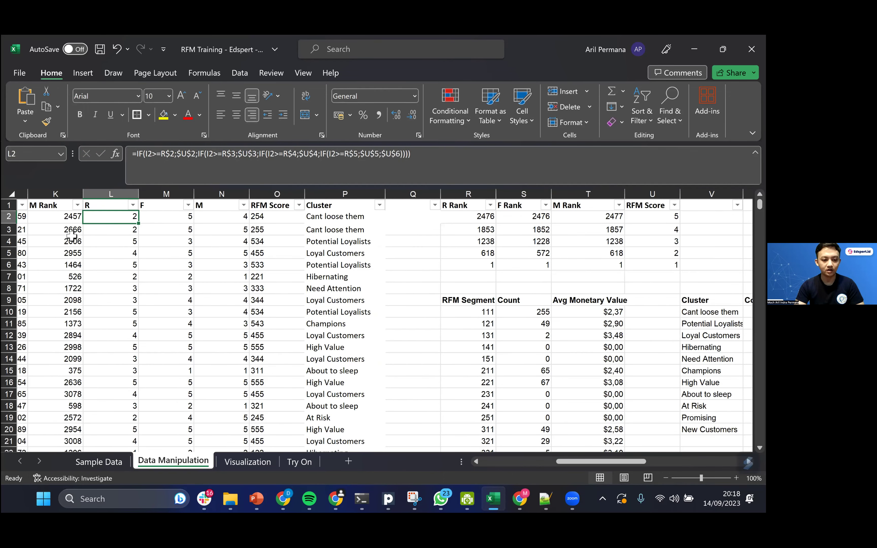
{"action": "scroll", "coordinate": [57, 219], "scroll_direction": "right", "scroll_amount": 1}
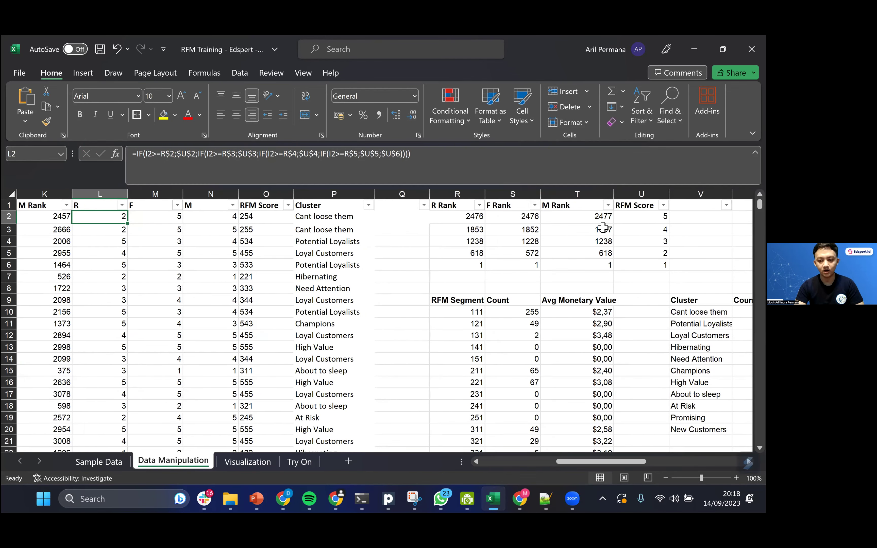
{"action": "scroll", "coordinate": [580, 273], "scroll_direction": "left", "scroll_amount": 2}
{"action": "left_click", "coordinate": [586, 240]}
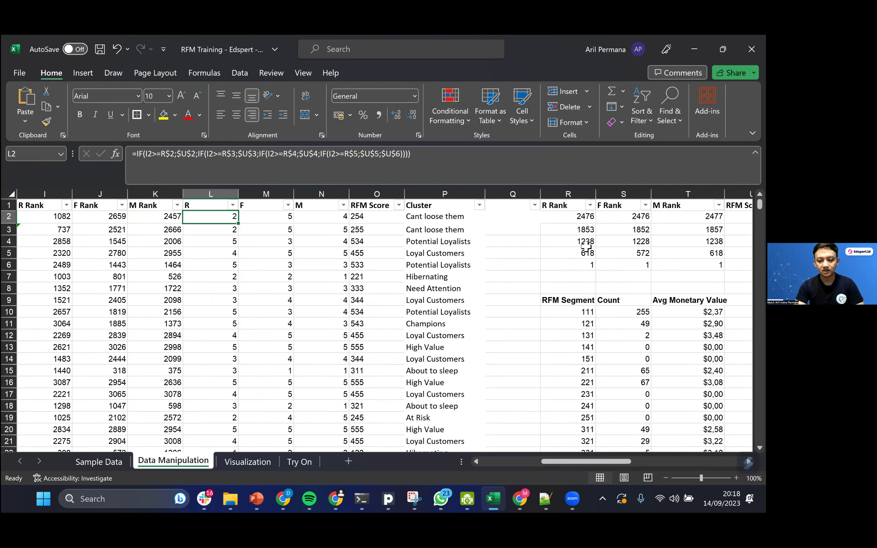
{"action": "key", "text": "shift+Down"}
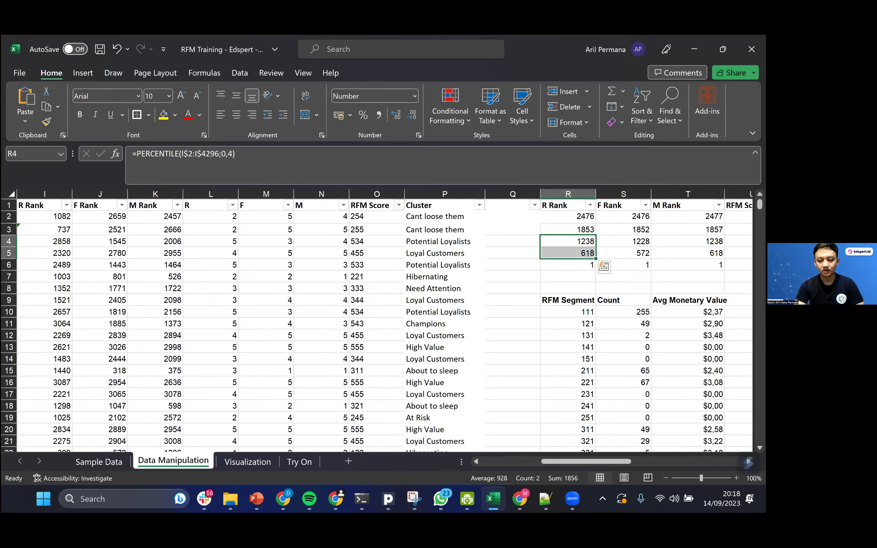
{"action": "scroll", "coordinate": [579, 273], "scroll_direction": "right", "scroll_amount": 2}
{"action": "left_click", "coordinate": [700, 253]}
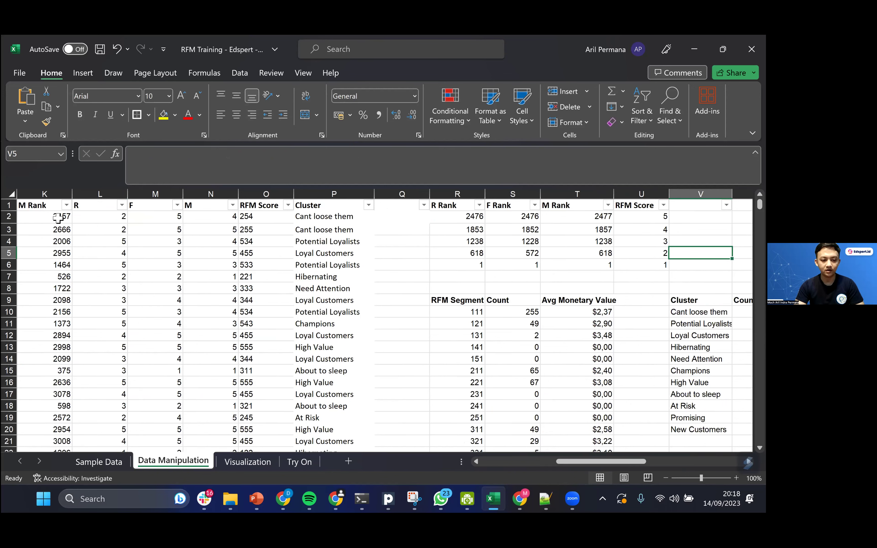
{"action": "left_click", "coordinate": [651, 253]}
- Compare the F Rank in J2 and M Rank in K2 with their percentile thresholds and the scores in column U
{"action": "scroll", "coordinate": [652, 253], "scroll_direction": "left", "scroll_amount": 1}
{"action": "left_click", "coordinate": [45, 217]}
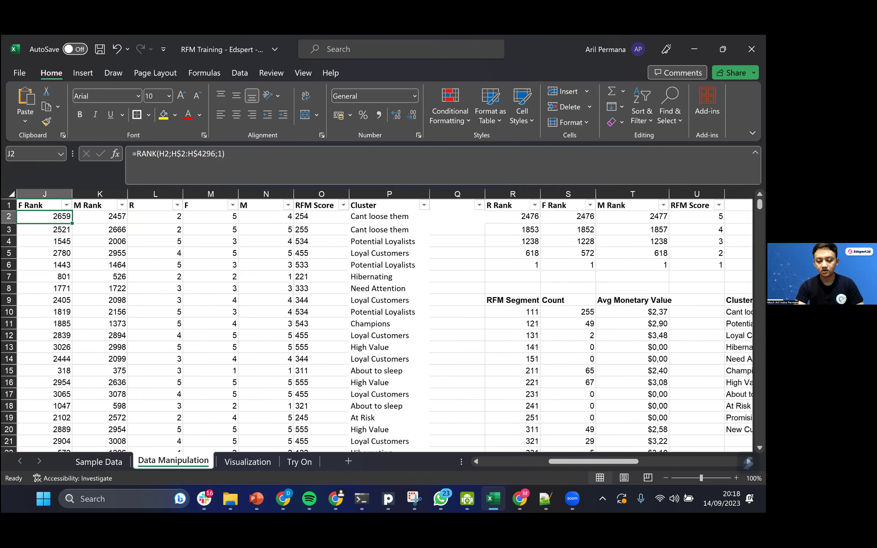
{"action": "left_click", "coordinate": [697, 216]}
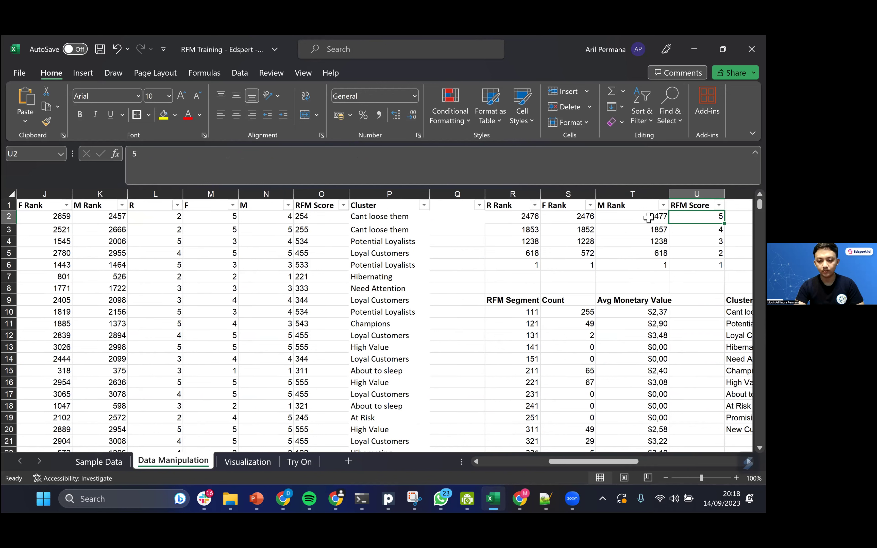
{"action": "left_click", "coordinate": [100, 216]}
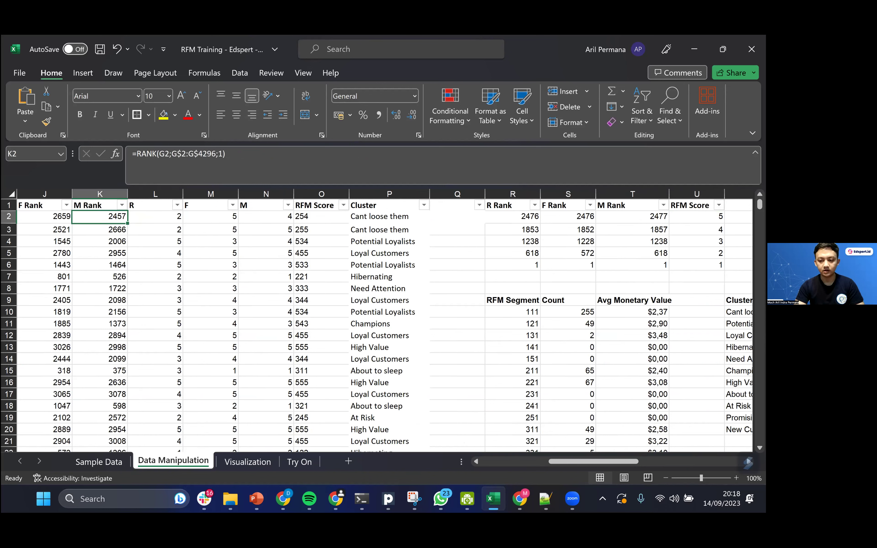
{"action": "left_click", "coordinate": [697, 216]}
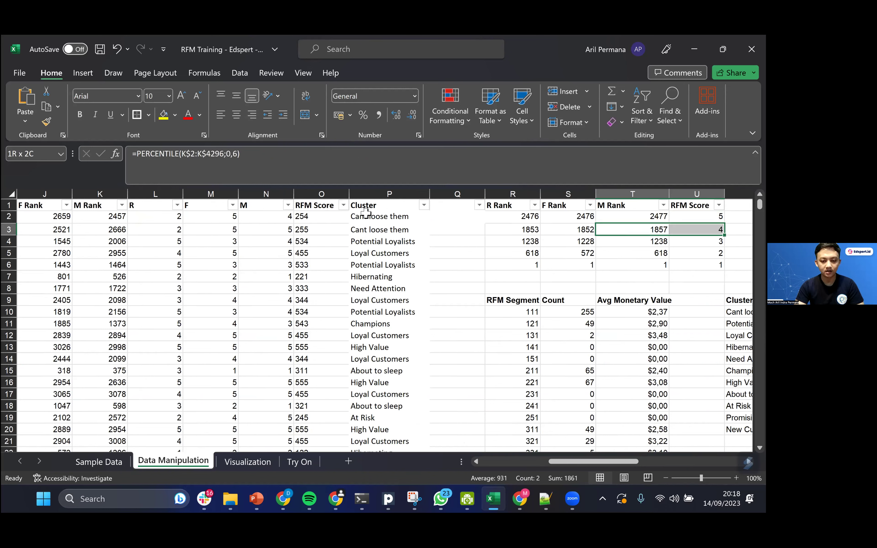
{"action": "key", "text": "shift+Left"}
- Examine the combined RFM Score formula in O2 and the nested IF Cluster formula in P2
{"action": "left_click", "coordinate": [325, 220]}
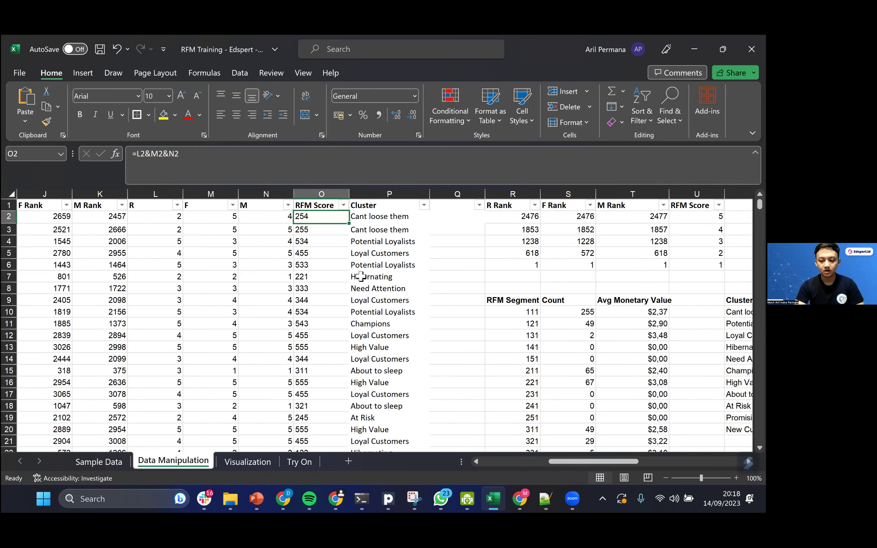
{"action": "key", "text": "Right"}
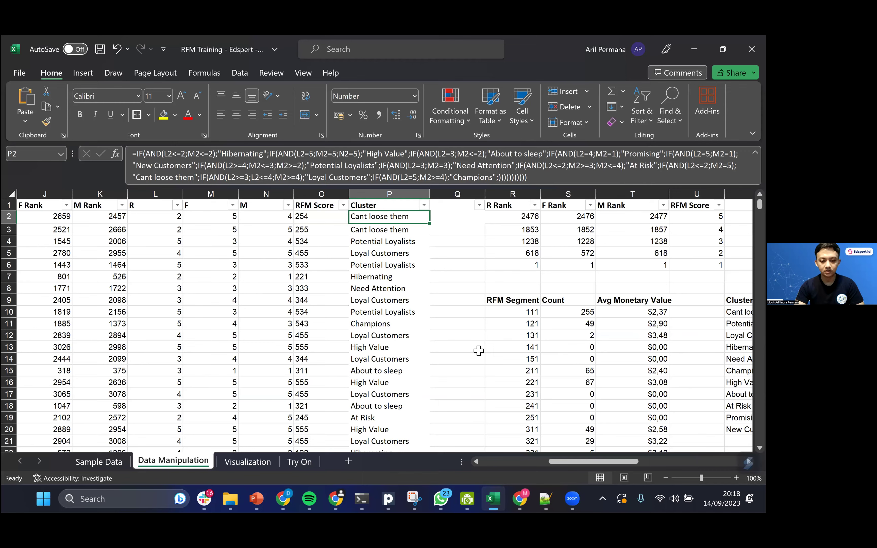
{"action": "scroll", "coordinate": [332, 360], "scroll_direction": "right", "scroll_amount": 1}
{"action": "key", "text": "Left"}
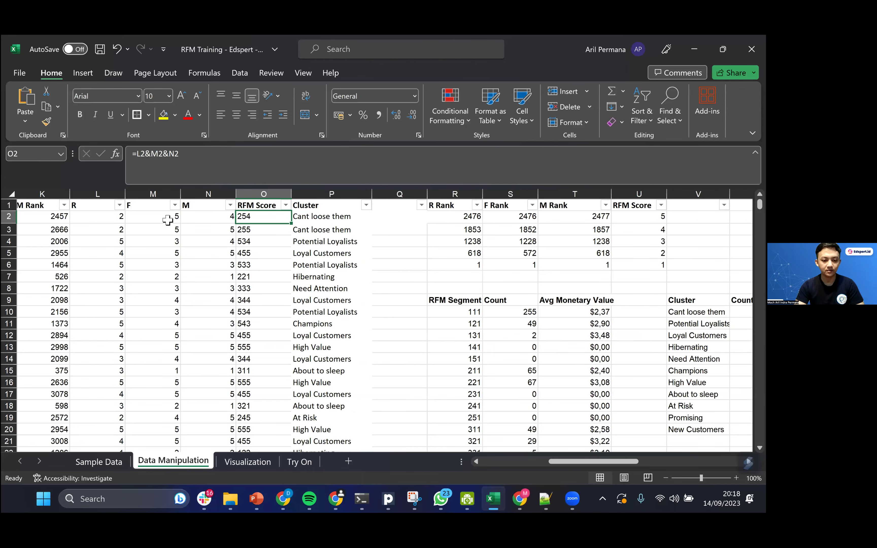
- Examine the nested IF Cluster formula in P2 against the R and F segment grid beside the cluster summary table
{"action": "scroll", "coordinate": [168, 172], "scroll_direction": "right", "scroll_amount": 3}
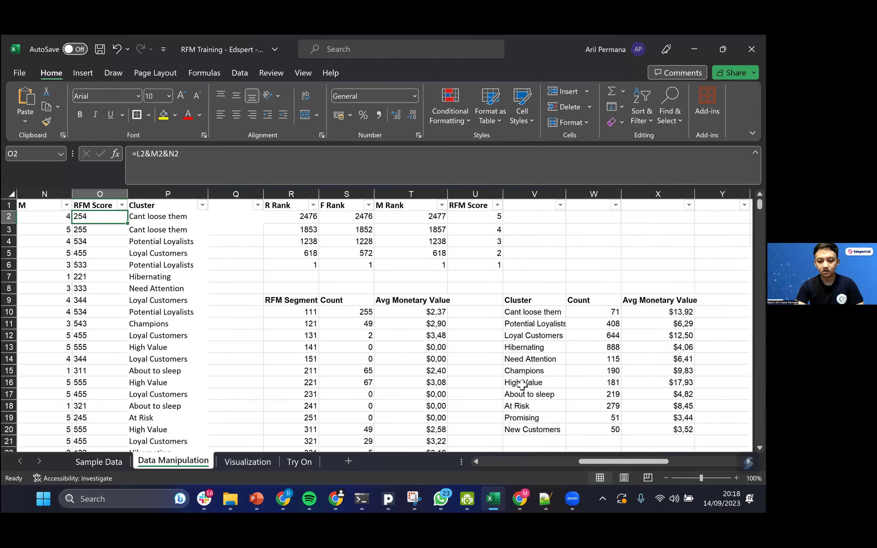
{"action": "key", "text": "Right"}
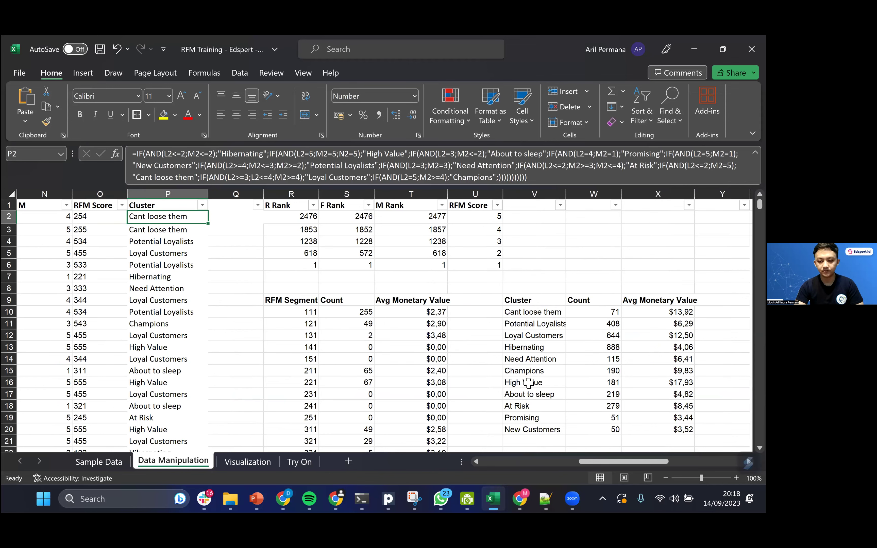
{"action": "scroll", "coordinate": [528, 382], "scroll_direction": "right", "scroll_amount": 1}
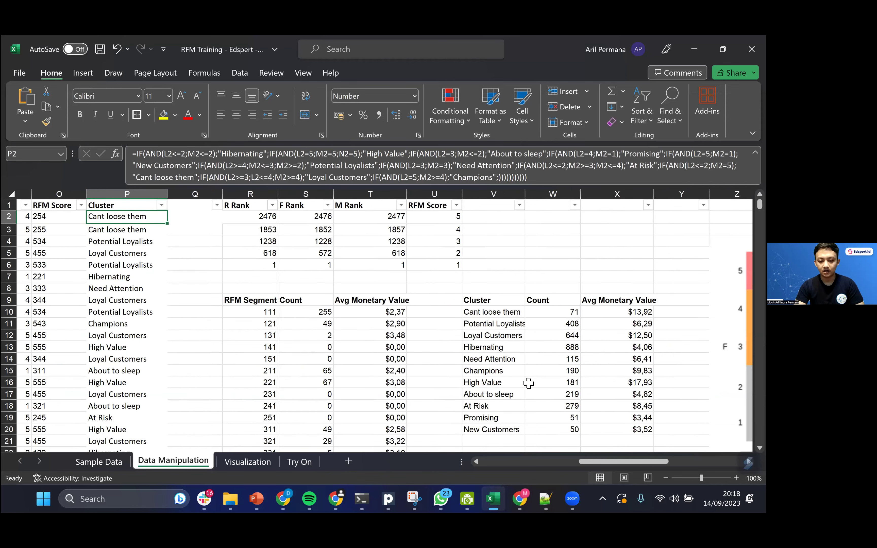
{"action": "scroll", "coordinate": [341, 316], "scroll_direction": "right", "scroll_amount": 3}
{"action": "scroll", "coordinate": [341, 316], "scroll_direction": "down", "scroll_amount": 3}
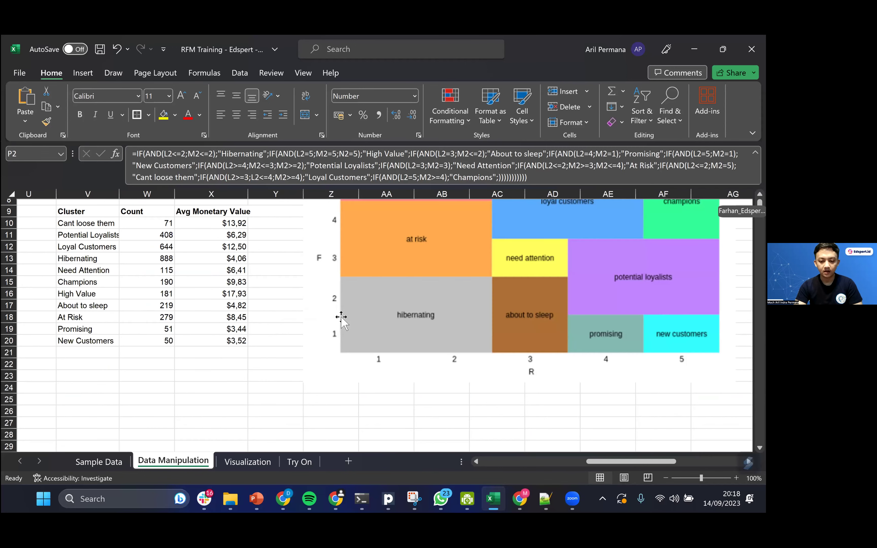
{"action": "scroll", "coordinate": [341, 316], "scroll_direction": "up", "scroll_amount": 1}
{"action": "scroll", "coordinate": [341, 317], "scroll_direction": "right", "scroll_amount": 2}
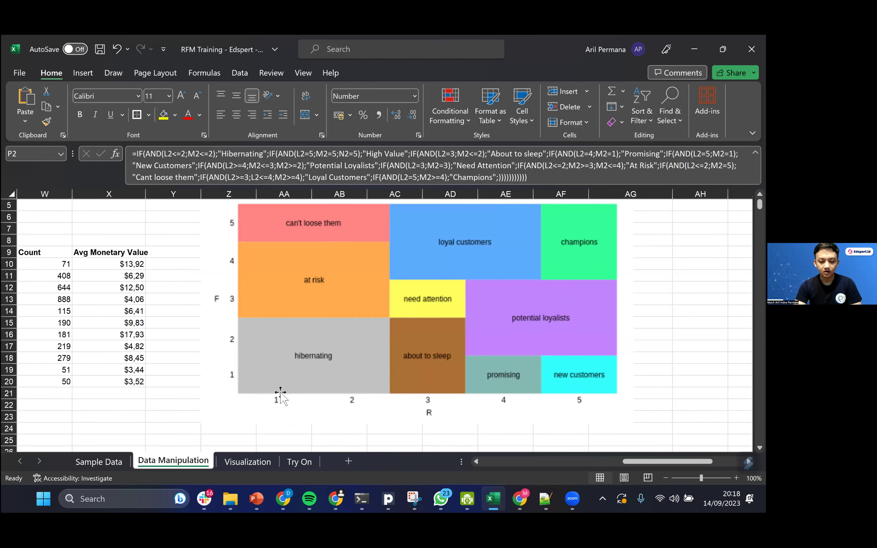
{"action": "scroll", "coordinate": [408, 428], "scroll_direction": "up", "scroll_amount": 1}
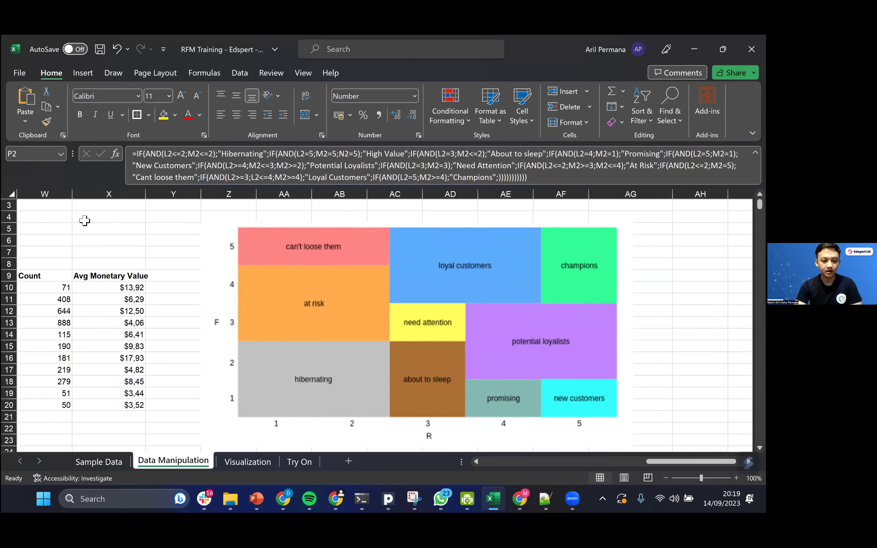
- Trace the first customer's R and F scores in row 2 to the matching block of the segment grid
{"action": "scroll", "coordinate": [86, 221], "scroll_direction": "left", "scroll_amount": 4}
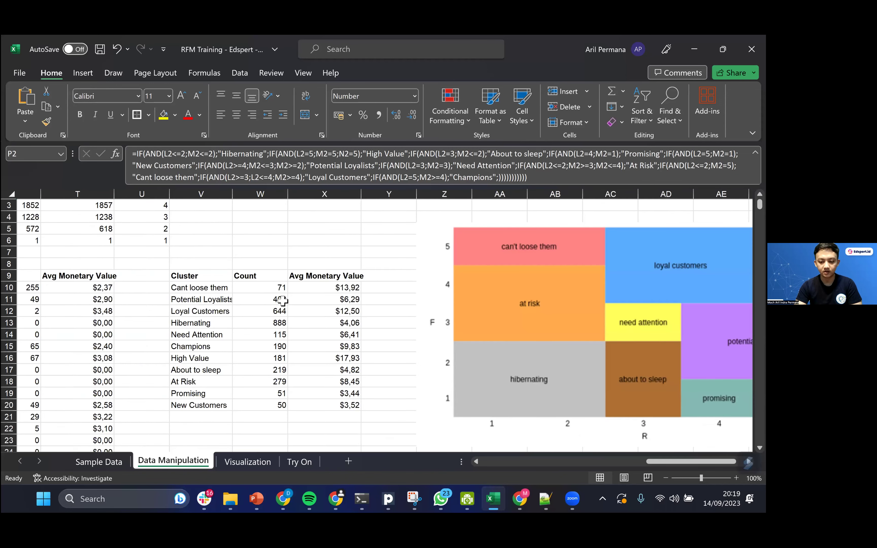
{"action": "scroll", "coordinate": [368, 310], "scroll_direction": "left", "scroll_amount": 6}
{"action": "scroll", "coordinate": [367, 309], "scroll_direction": "up", "scroll_amount": 1}
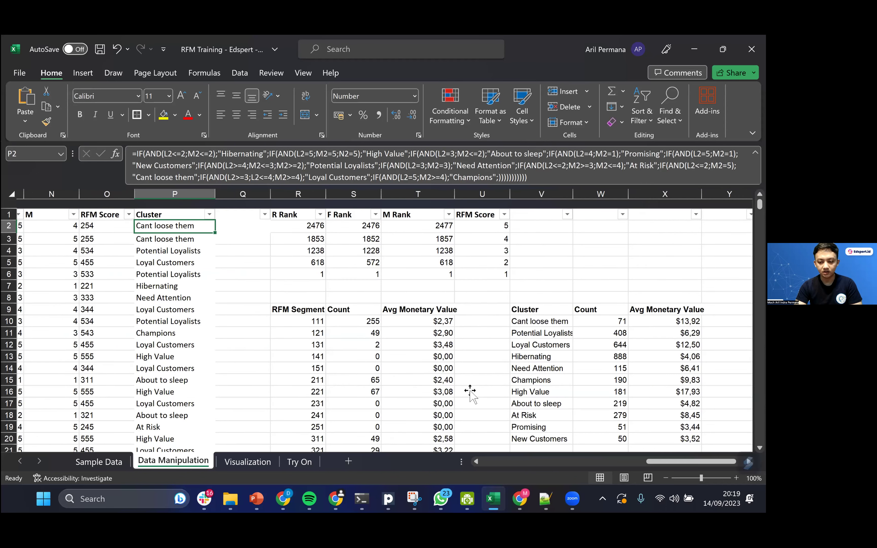
{"action": "scroll", "coordinate": [470, 392], "scroll_direction": "right", "scroll_amount": 8}
{"action": "scroll", "coordinate": [470, 391], "scroll_direction": "down", "scroll_amount": 5}
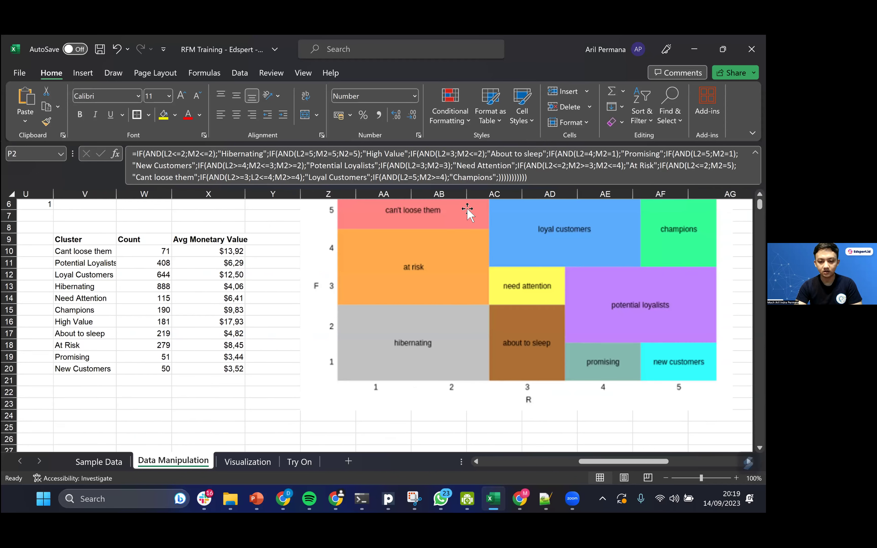
{"action": "scroll", "coordinate": [468, 210], "scroll_direction": "left", "scroll_amount": 1}
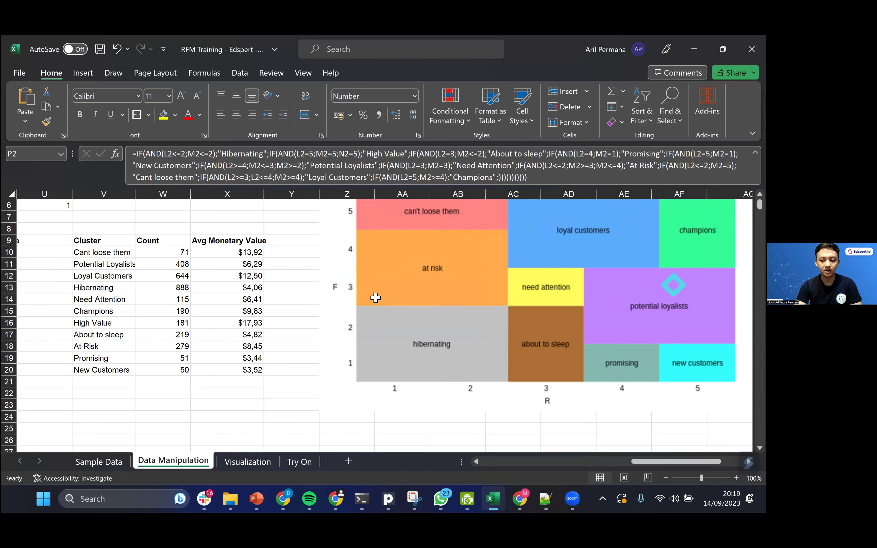
- Compare the per-customer Cluster column with the RFM Segment and Cluster summary tables
{"action": "scroll", "coordinate": [387, 294], "scroll_direction": "left", "scroll_amount": 4}
{"action": "scroll", "coordinate": [391, 327], "scroll_direction": "up", "scroll_amount": 2}
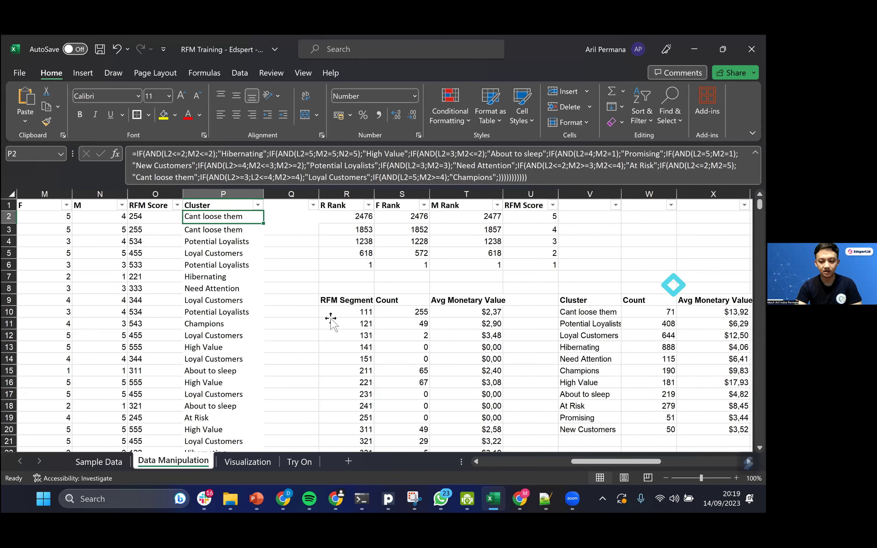
{"action": "scroll", "coordinate": [352, 327], "scroll_direction": "right", "scroll_amount": 4}
{"action": "scroll", "coordinate": [352, 326], "scroll_direction": "left", "scroll_amount": 2}
{"action": "scroll", "coordinate": [352, 327], "scroll_direction": "down", "scroll_amount": 1}
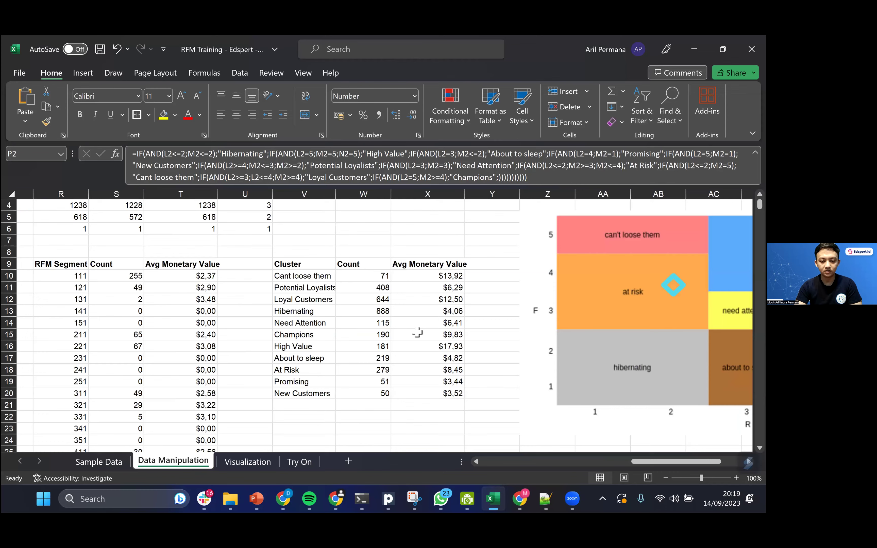
{"action": "scroll", "coordinate": [417, 331], "scroll_direction": "left", "scroll_amount": 2}
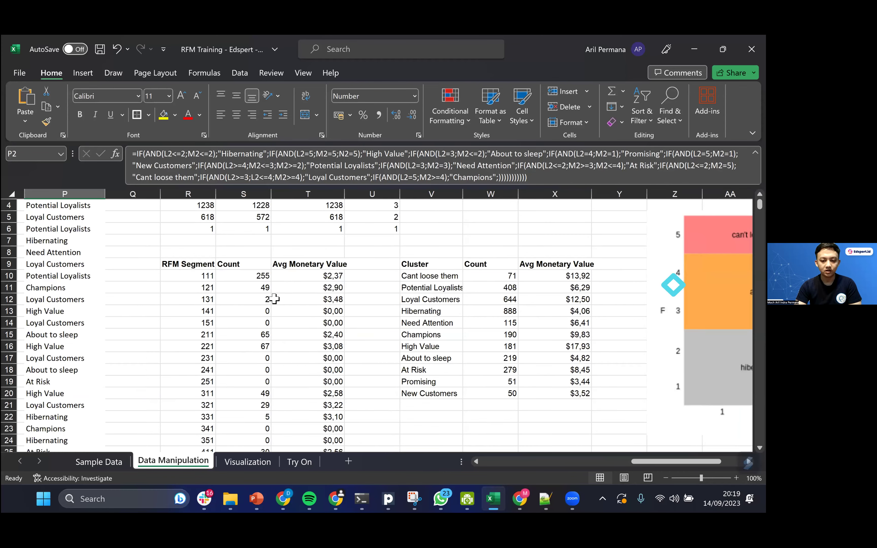
{"action": "scroll", "coordinate": [459, 443], "scroll_direction": "down", "scroll_amount": 2, "text": "ctrl"}
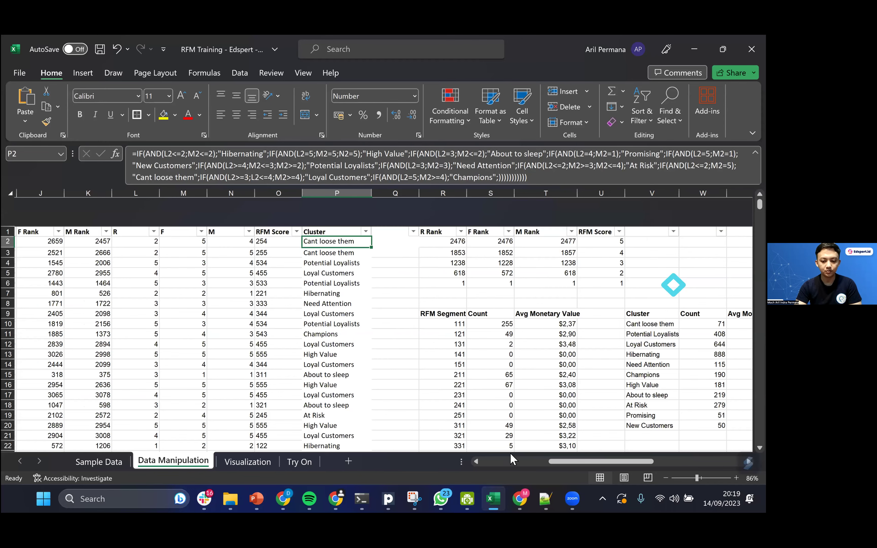
{"action": "scroll", "coordinate": [538, 461], "scroll_direction": "down", "scroll_amount": 1, "text": "ctrl"}
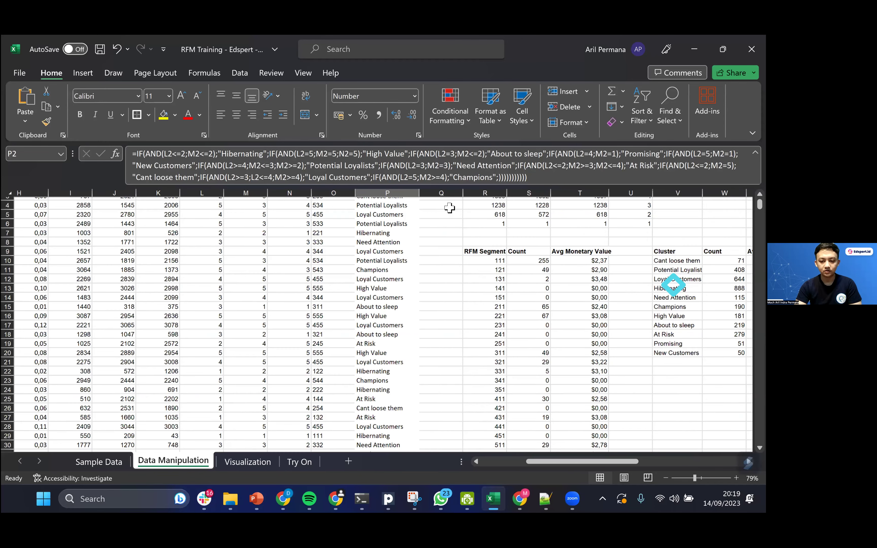
- Unhide the Cluster column E on the Sample Data sheet and examine the VLOOKUP formula in E2
{"action": "key", "text": "ctrl+Home"}
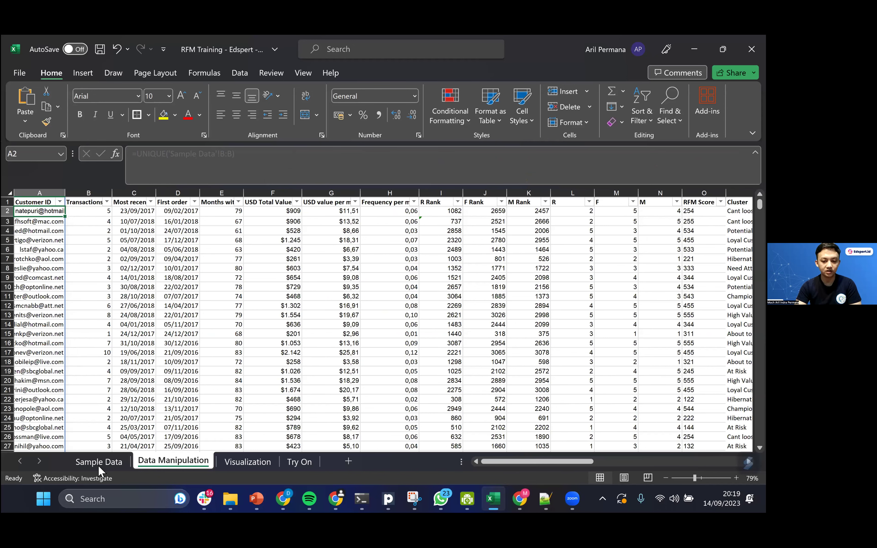
{"action": "key", "text": "ctrl+Right"}
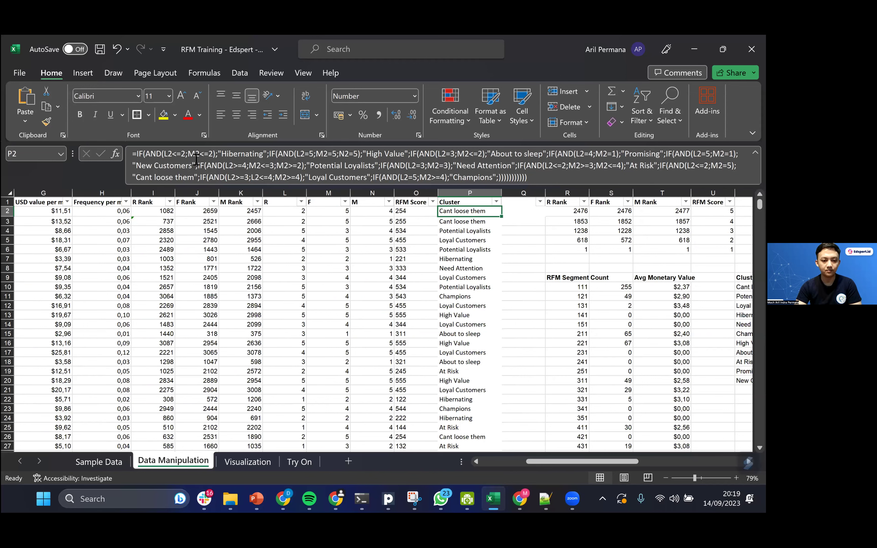
{"action": "key", "text": "ctrl+Page_Up"}
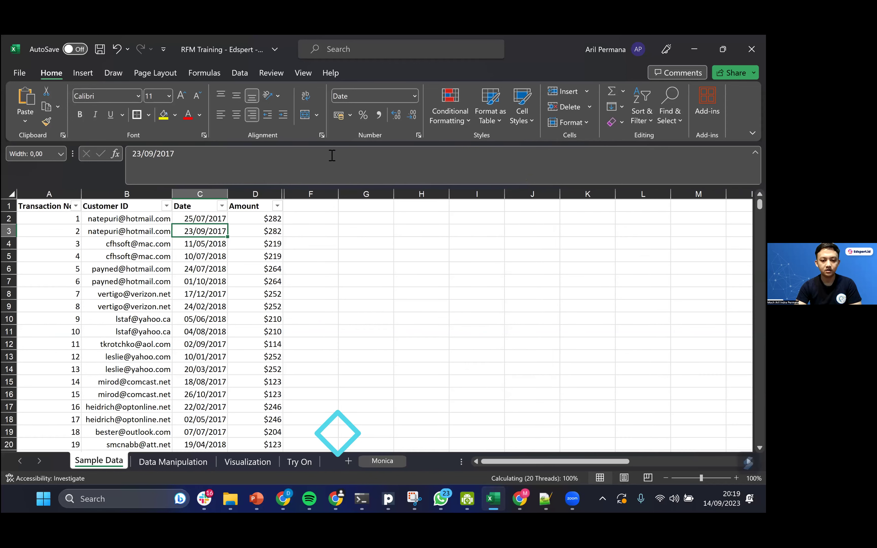
{"action": "key", "text": "ctrl+z"}
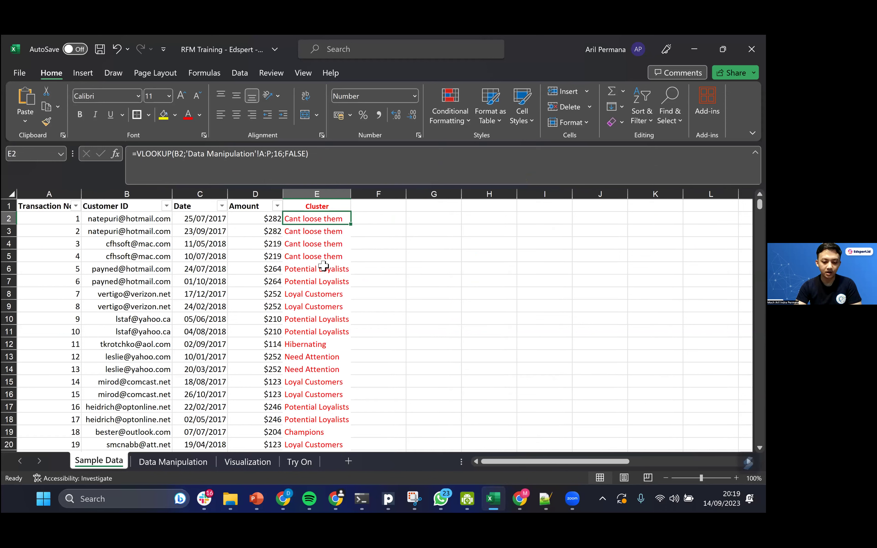
- Return to the Data Manipulation sheet, review the segment grid and select the High Value row V16:X16 in the cluster summary
{"action": "left_click", "coordinate": [195, 460]}
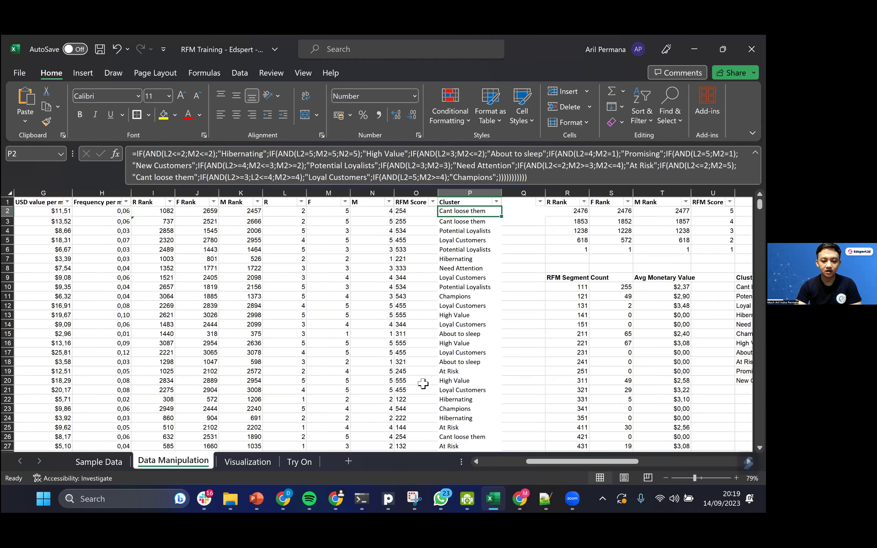
{"action": "scroll", "coordinate": [423, 383], "scroll_direction": "right", "scroll_amount": 10}
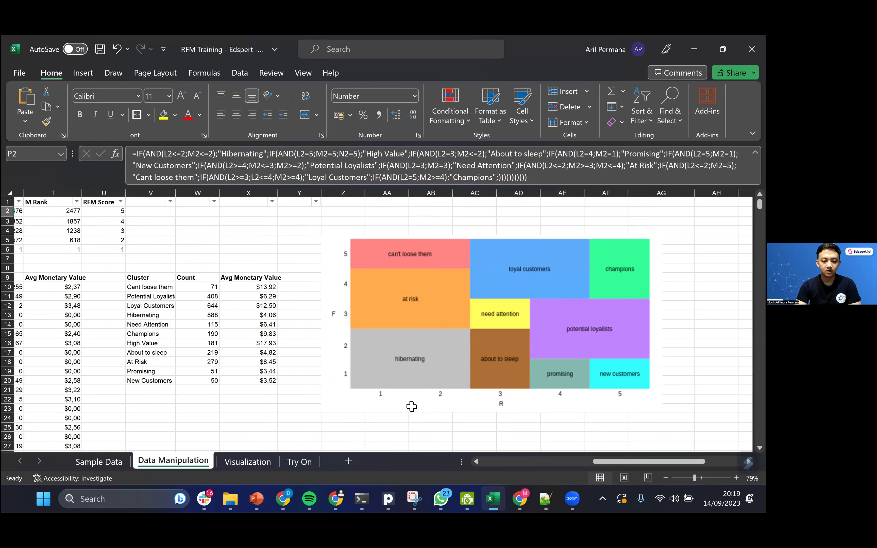
{"action": "scroll", "coordinate": [412, 407], "scroll_direction": "left", "scroll_amount": 4}
{"action": "scroll", "coordinate": [411, 406], "scroll_direction": "left", "scroll_amount": 2}
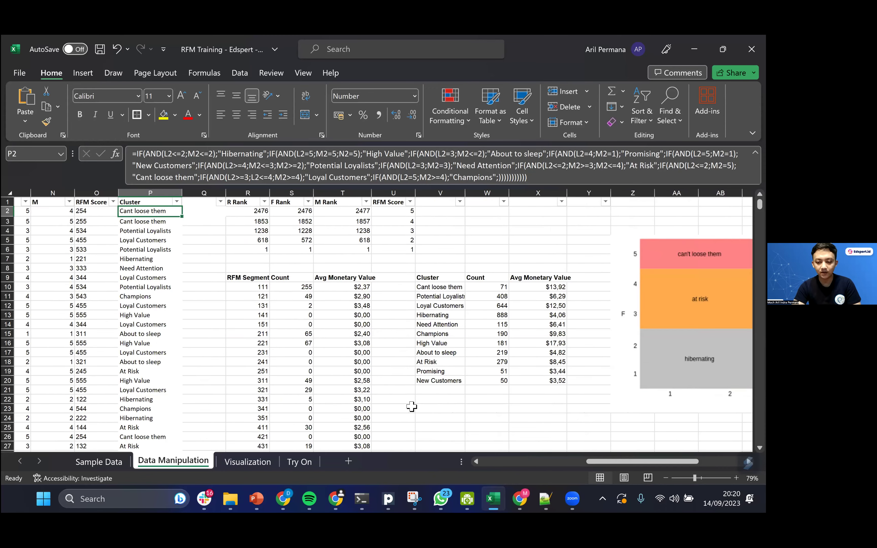
{"action": "scroll", "coordinate": [412, 407], "scroll_direction": "right", "scroll_amount": 1}
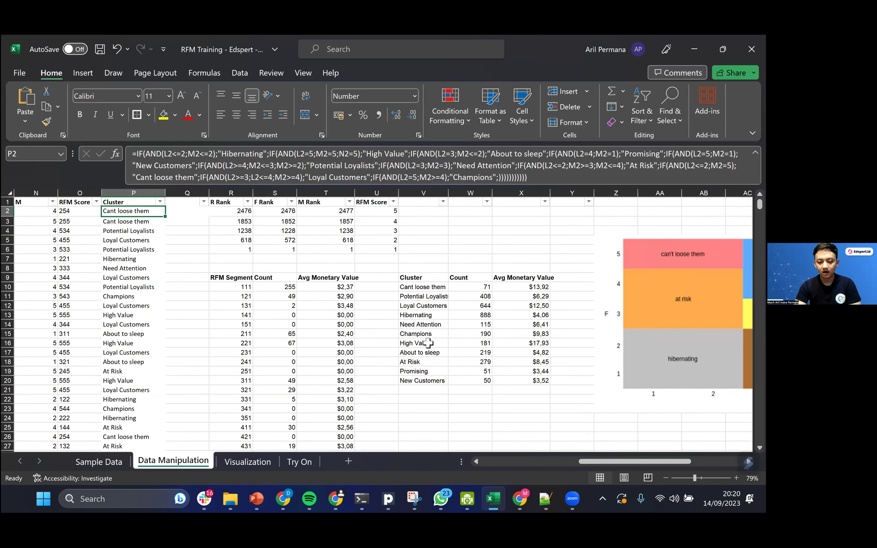
{"action": "left_click_drag", "start_coordinate": [435, 343], "coordinate": [521, 343]}
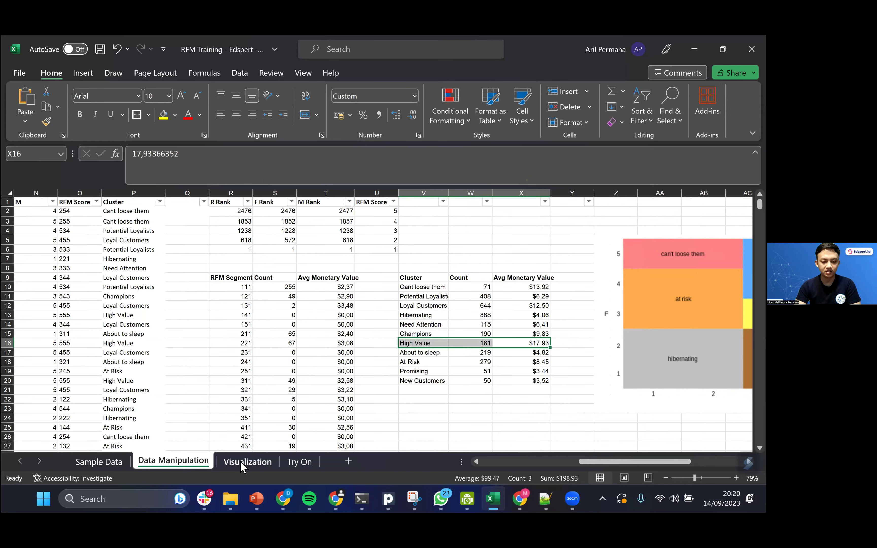
- Review the Visualization sheet's Monthly Transactions per Segment and Avg USD Value vs Count charts above the summary totals
{"action": "key", "text": "ctrl+Page_Down"}
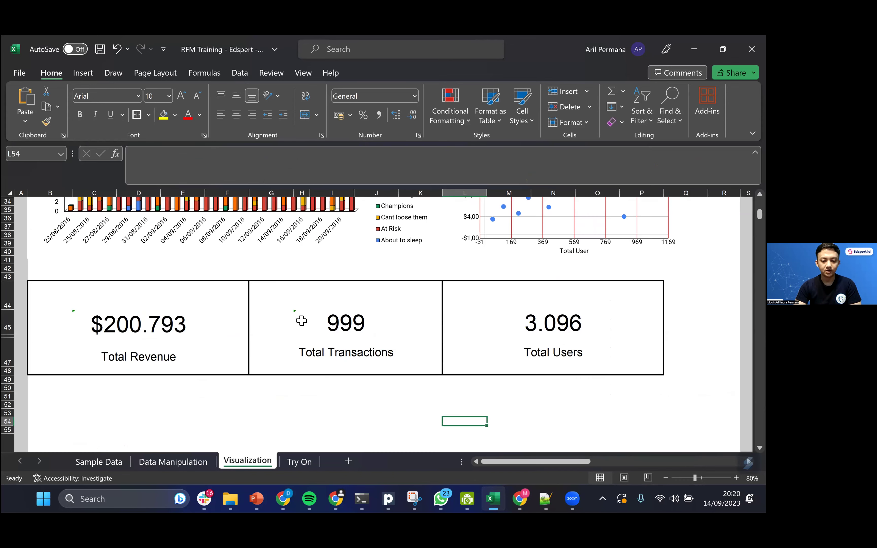
{"action": "scroll", "coordinate": [302, 322], "scroll_direction": "up", "scroll_amount": 4}
{"action": "scroll", "coordinate": [302, 322], "scroll_direction": "down", "scroll_amount": 3}
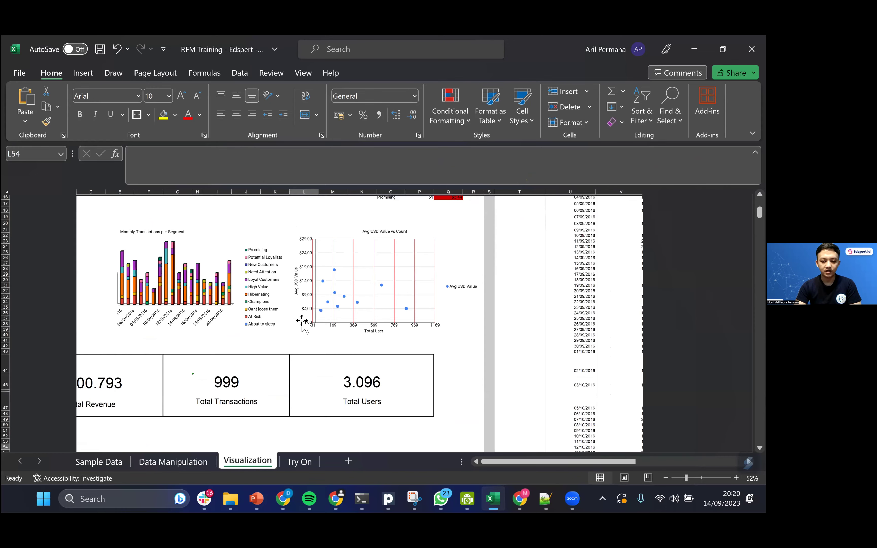
{"action": "scroll", "coordinate": [254, 402], "scroll_direction": "up", "scroll_amount": 1}
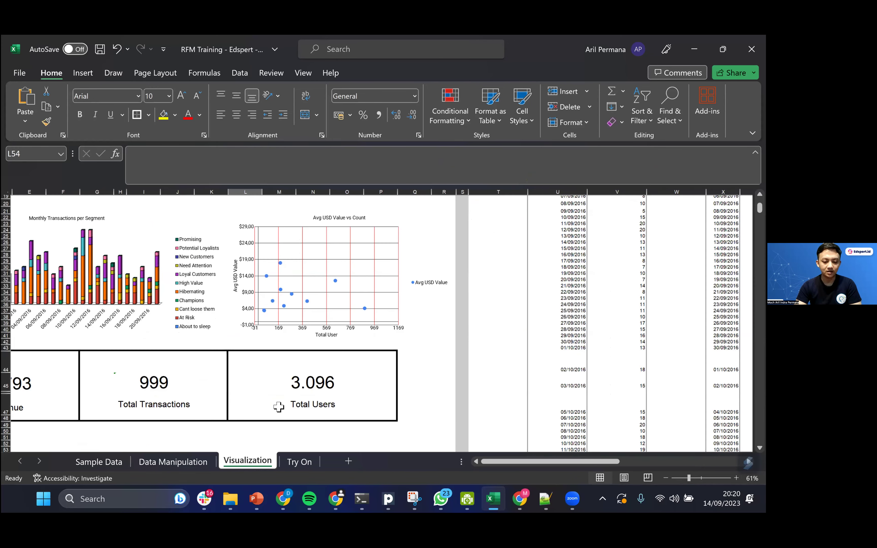
{"action": "scroll", "coordinate": [285, 405], "scroll_direction": "up", "scroll_amount": 1}
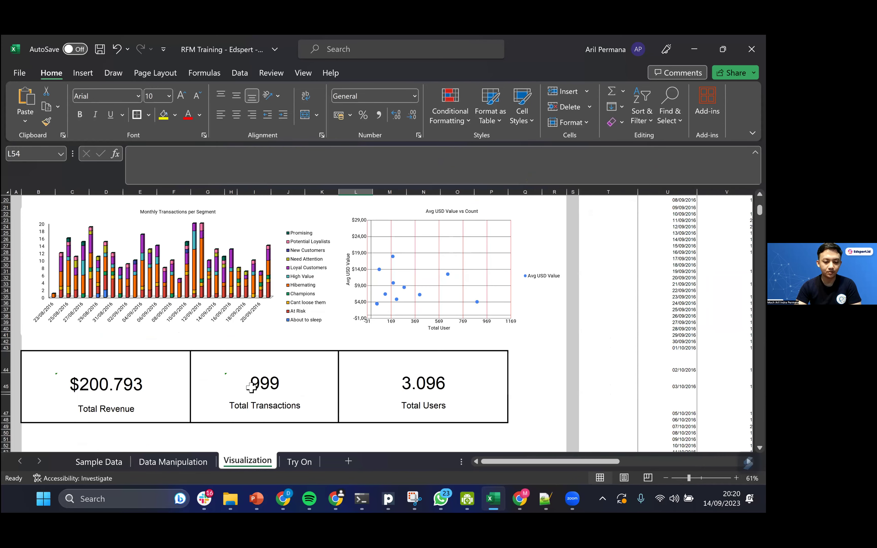
- Examine the formulas behind the Total Transactions, Total Users and Total Revenue figures in H45, M45 and C45
{"action": "left_click", "coordinate": [267, 390]}
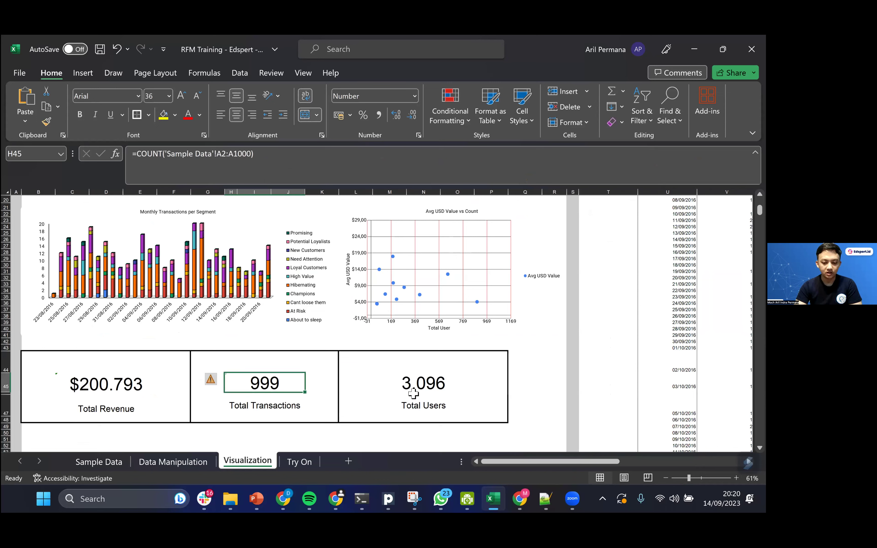
{"action": "left_click", "coordinate": [416, 383]}
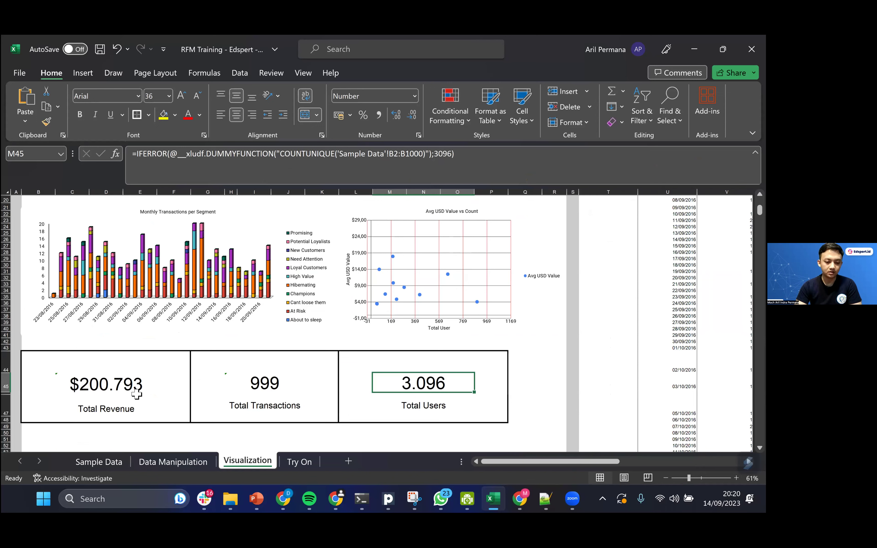
{"action": "left_click", "coordinate": [183, 382]}
{"action": "scroll", "coordinate": [260, 298], "scroll_direction": "up", "scroll_amount": 2}
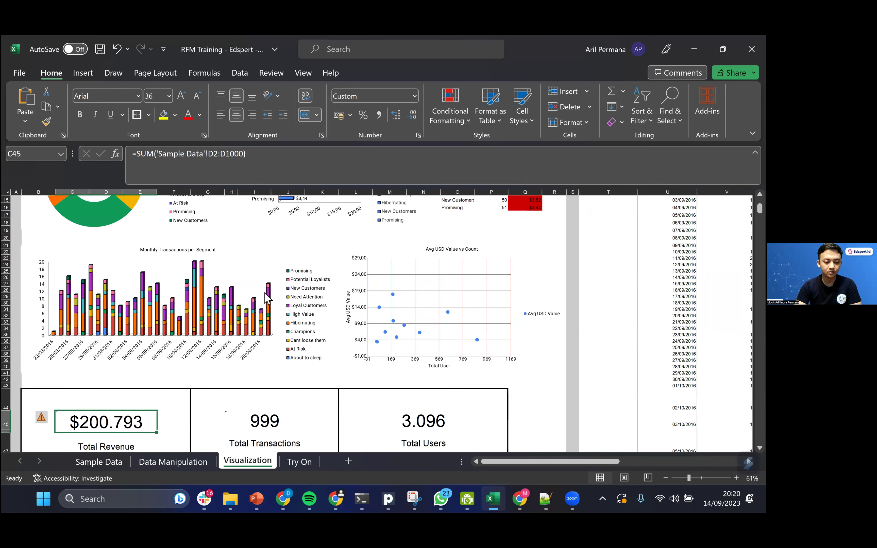
{"action": "scroll", "coordinate": [119, 441], "scroll_direction": "up", "scroll_amount": 2}
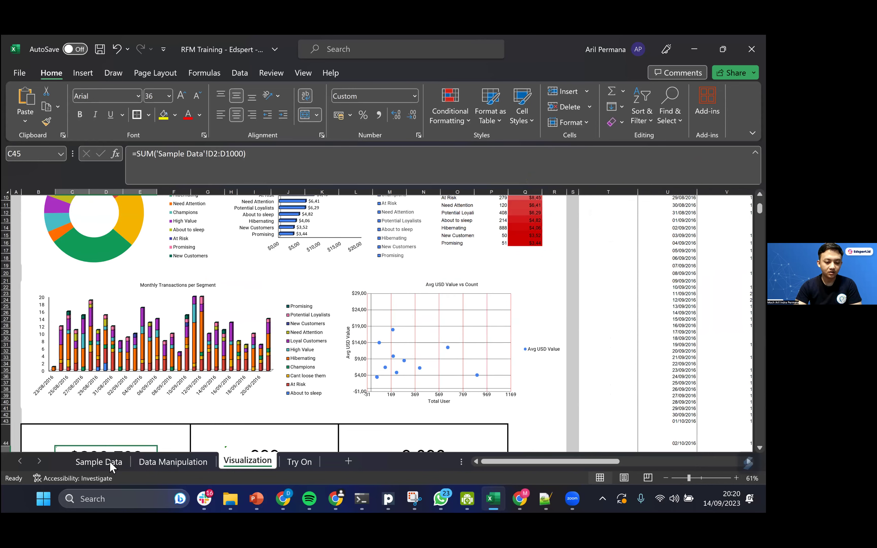
{"action": "scroll", "coordinate": [166, 398], "scroll_direction": "down", "scroll_amount": 4}
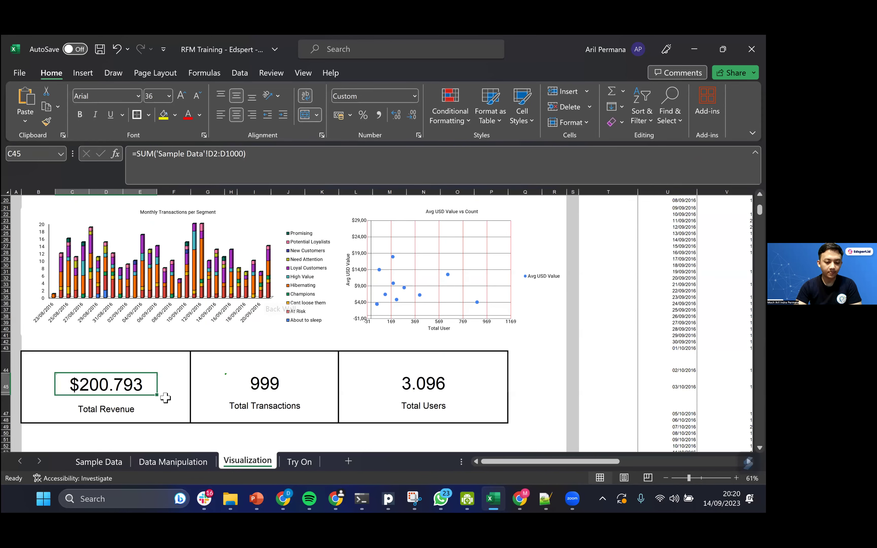
- Go to the Sample Data sheet and review the transaction rows with their Cluster labels
{"action": "key", "text": "ctrl+Page_Up"}
{"action": "key", "text": "ctrl+Page_Up"}
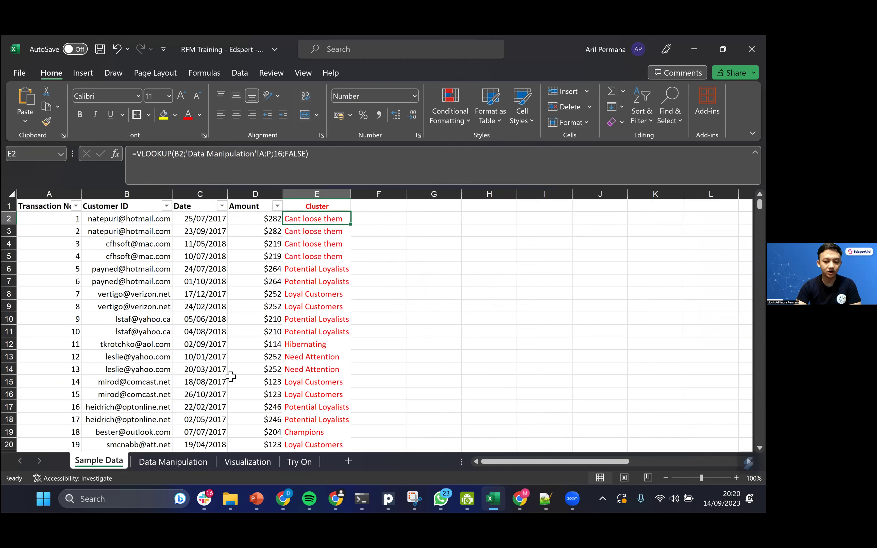
{"action": "scroll", "coordinate": [373, 349], "scroll_direction": "down", "scroll_amount": 20}
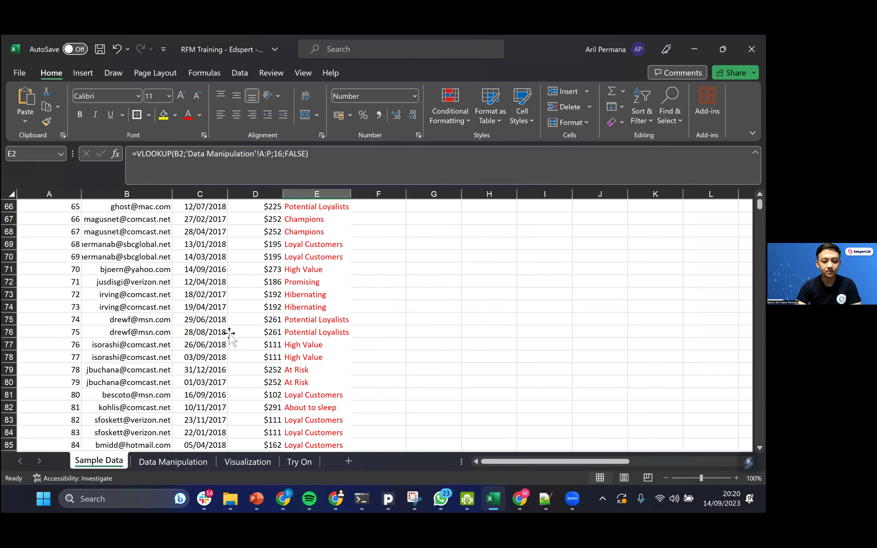
- Return to the Visualization sheet and examine the Customer Segmentations donut chart, particularly the Hibernating slice
{"action": "key", "text": "ctrl+Page_Down"}
{"action": "key", "text": "ctrl+Page_Down"}
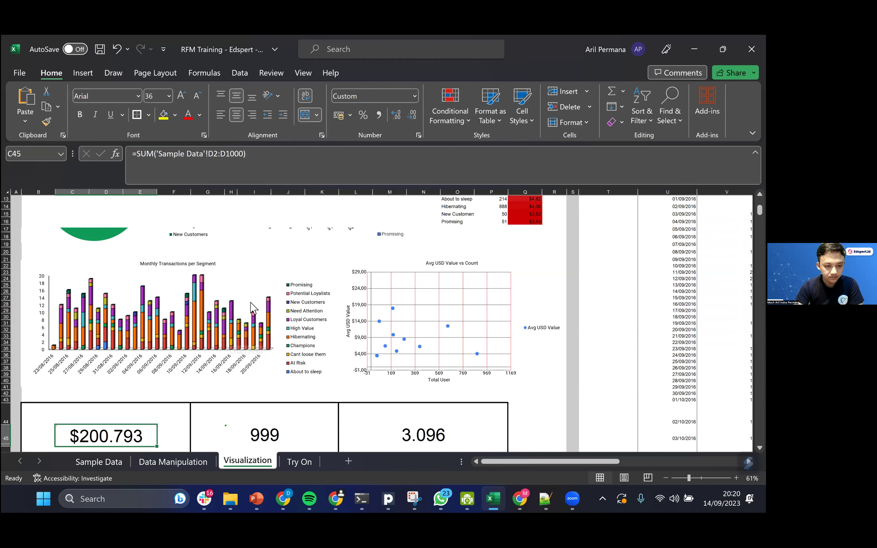
{"action": "scroll", "coordinate": [250, 304], "scroll_direction": "up", "scroll_amount": 5}
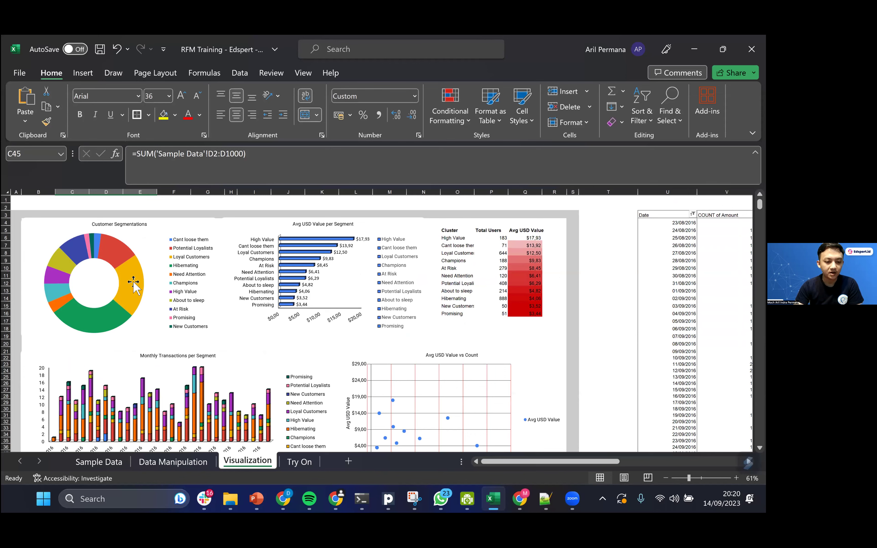
{"action": "scroll", "coordinate": [181, 345], "scroll_direction": "up", "scroll_amount": 1}
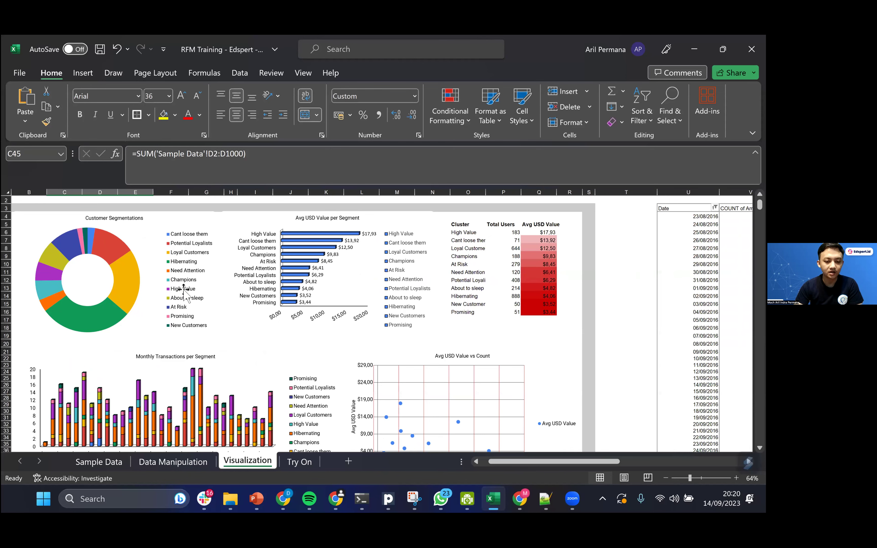
{"action": "scroll", "coordinate": [192, 297], "scroll_direction": "up", "scroll_amount": 3}
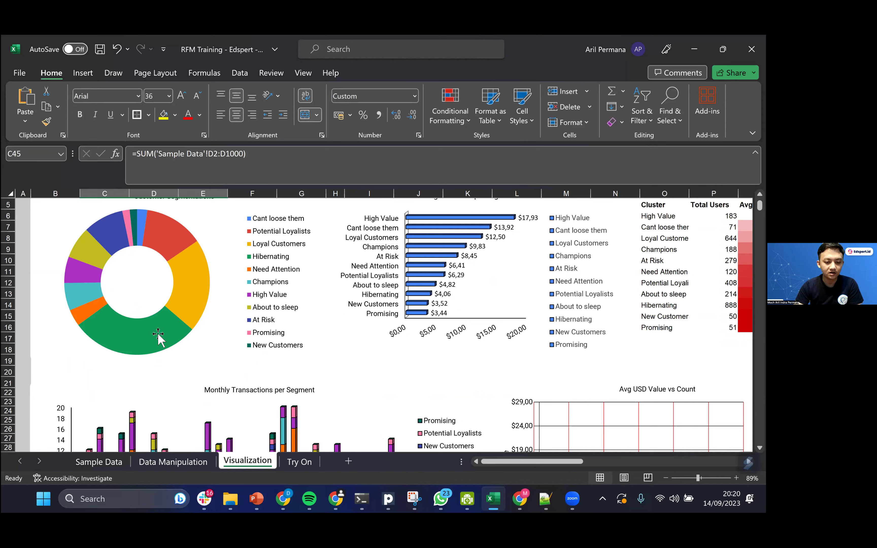
{"action": "mouse_move", "coordinate": [159, 335]}
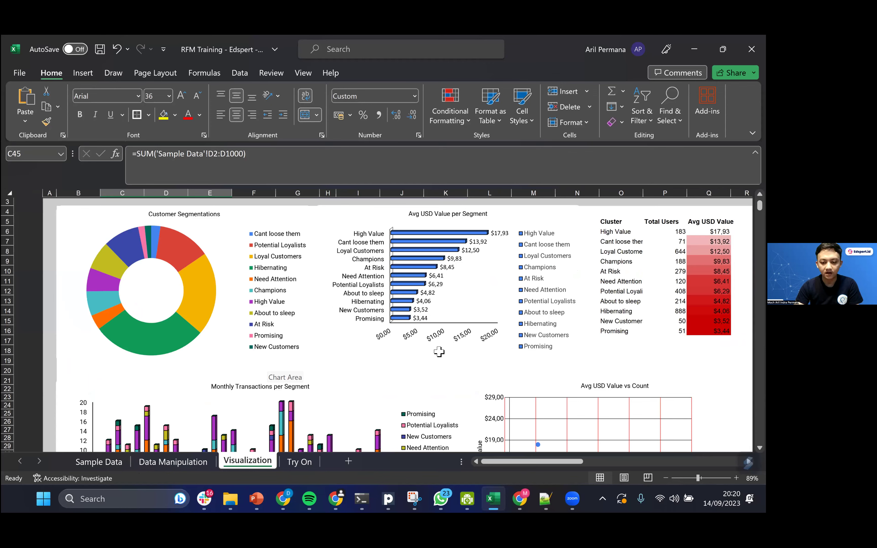
{"action": "scroll", "coordinate": [454, 399], "scroll_direction": "down", "scroll_amount": 1}
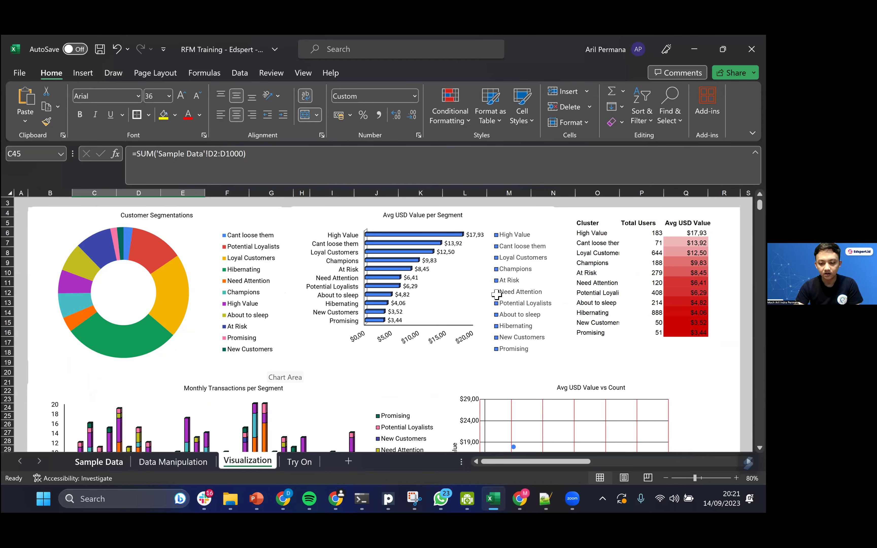
- Examine the cluster summary on the Data Manipulation sheet and the formula behind the Hibernating count in W13
{"action": "key", "text": "ctrl+Page_Up"}
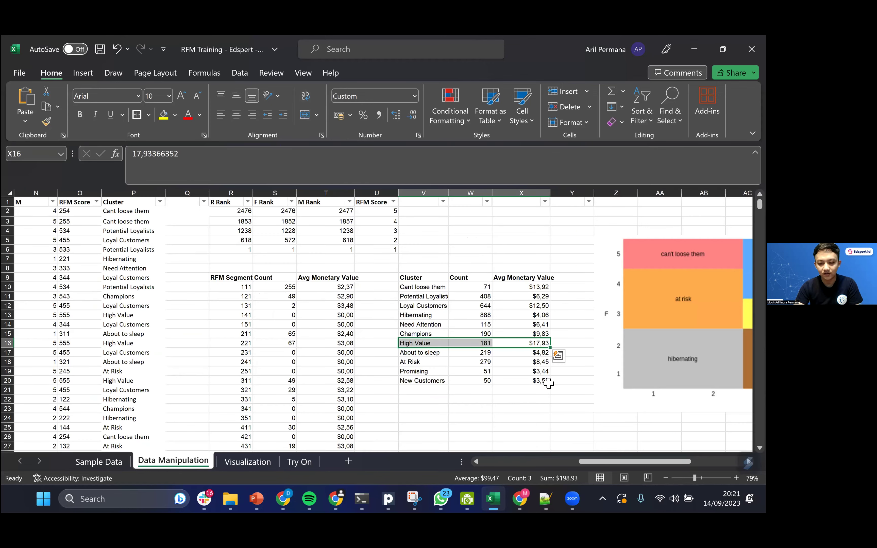
{"action": "left_click", "coordinate": [423, 269]}
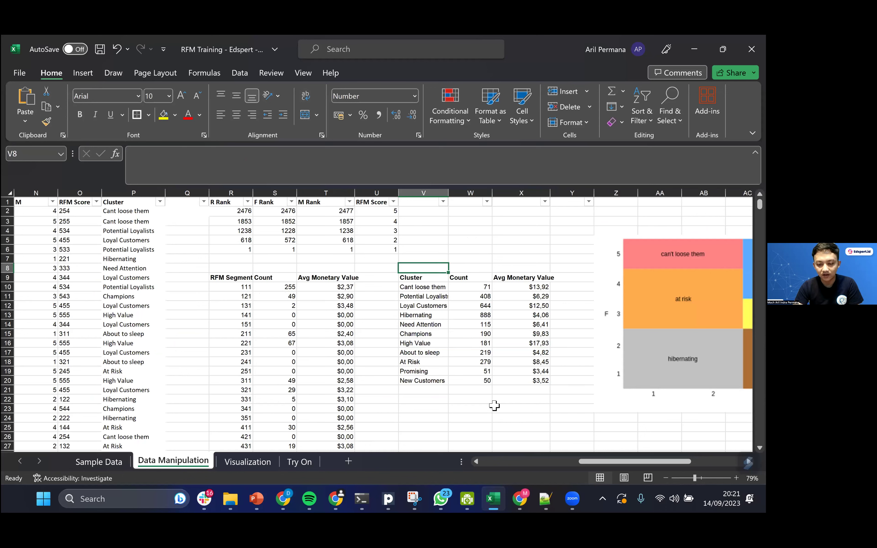
{"action": "left_click", "coordinate": [495, 416]}
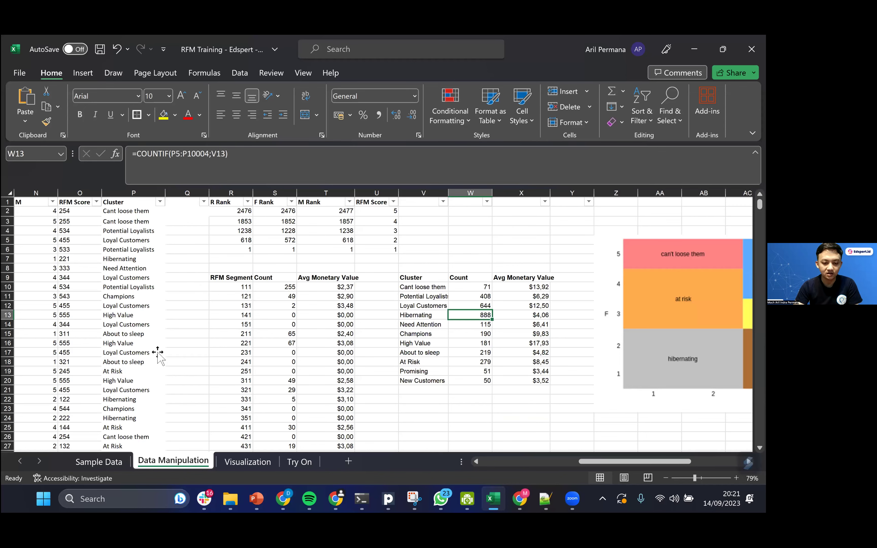
- Return to the Visualization sheet and review the Avg USD Value per Segment chart beside the cluster table
{"action": "key", "text": "ctrl+Page_Down"}
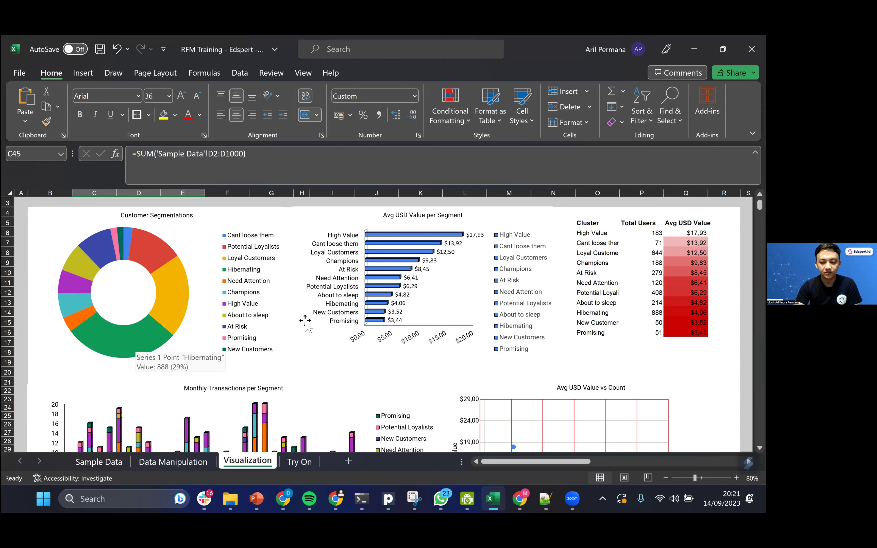
{"action": "scroll", "coordinate": [326, 243], "scroll_direction": "right", "scroll_amount": 2}
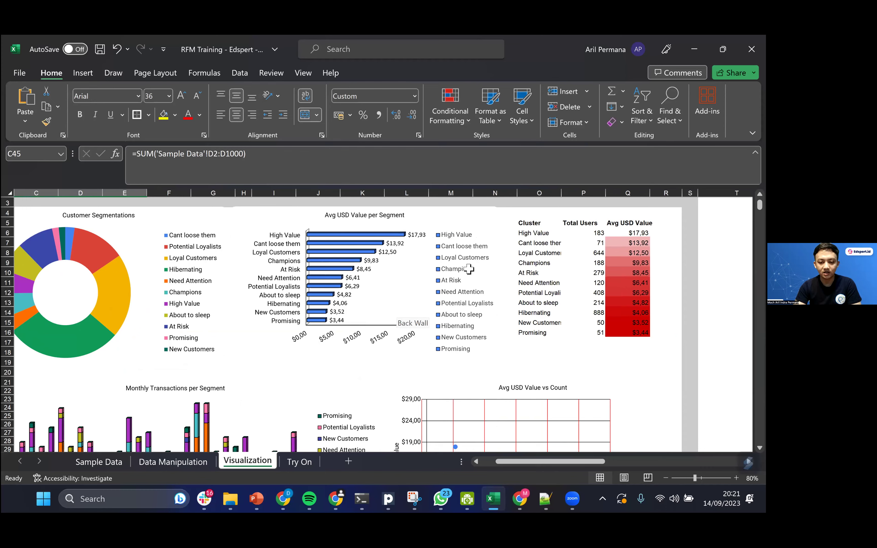
{"action": "scroll", "coordinate": [420, 282], "scroll_direction": "right", "scroll_amount": 2}
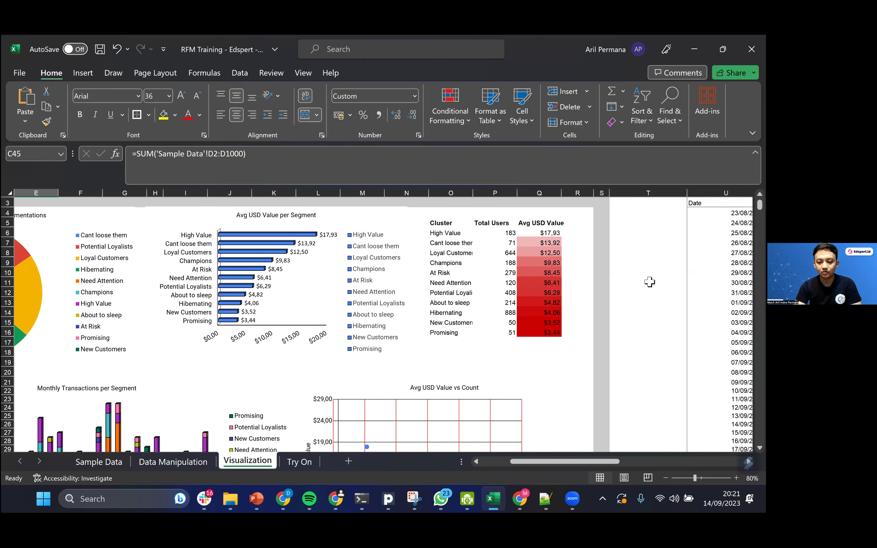
{"action": "scroll", "coordinate": [649, 283], "scroll_direction": "left", "scroll_amount": 2}
{"action": "scroll", "coordinate": [612, 328], "scroll_direction": "up", "scroll_amount": 1}
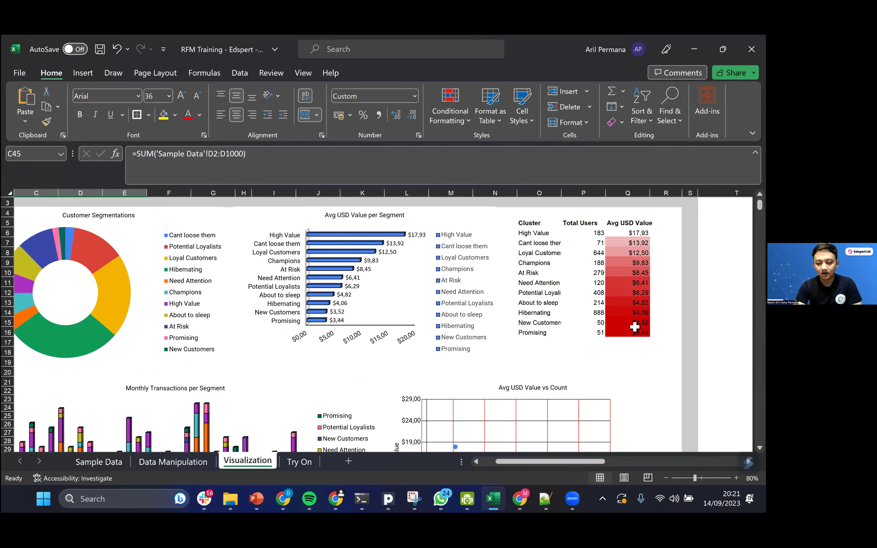
- Highlight the Avg USD Value figures Q6:Q16 in the cluster table to inspect their colour scale, finishing on empty cell N20
{"action": "left_click_drag", "start_coordinate": [628, 332], "coordinate": [628, 245]}
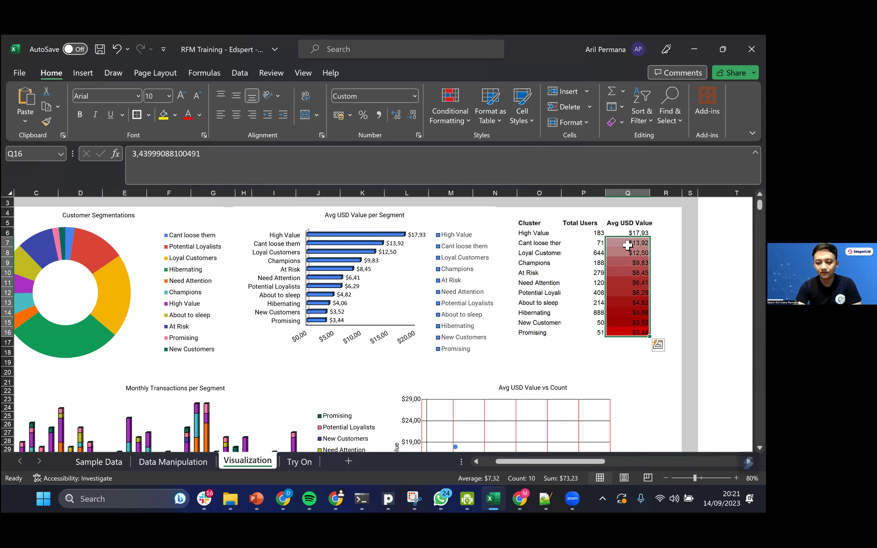
{"action": "left_click", "coordinate": [635, 231]}
{"action": "left_click_drag", "start_coordinate": [635, 231], "coordinate": [634, 333]}
{"action": "left_click", "coordinate": [499, 370]}
- Review the stacked bars of the Monthly Transactions per Segment chart
{"action": "scroll", "coordinate": [181, 347], "scroll_direction": "down", "scroll_amount": 3}
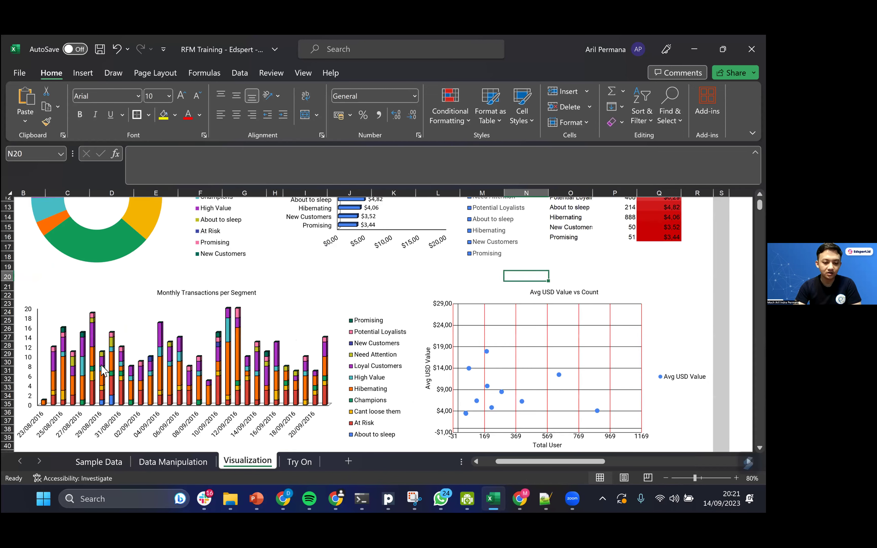
{"action": "scroll", "coordinate": [103, 371], "scroll_direction": "down", "scroll_amount": 1}
{"action": "scroll", "coordinate": [103, 370], "scroll_direction": "left", "scroll_amount": 1}
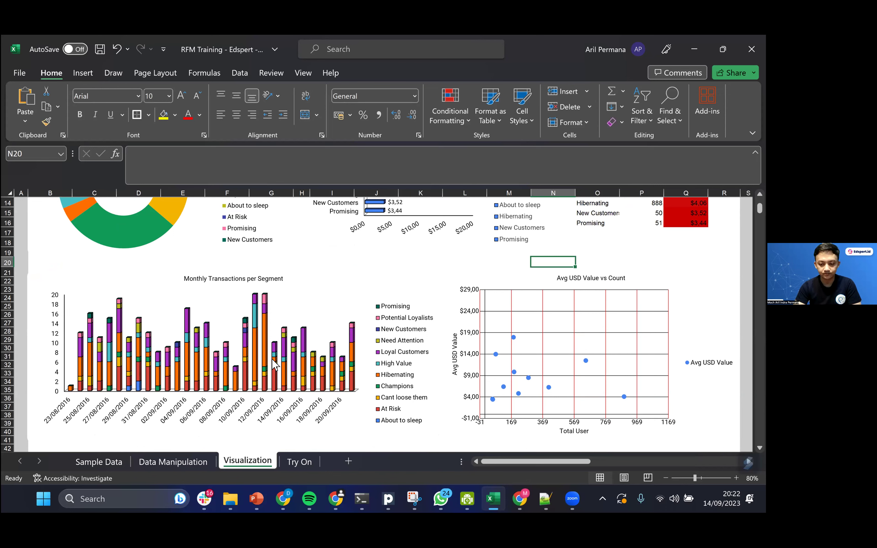
- Inspect individual data points in the Avg USD Value vs Count scatter chart for their user count and average value
{"action": "scroll", "coordinate": [274, 365], "scroll_direction": "right", "scroll_amount": 2}
{"action": "scroll", "coordinate": [507, 379], "scroll_direction": "right", "scroll_amount": 3}
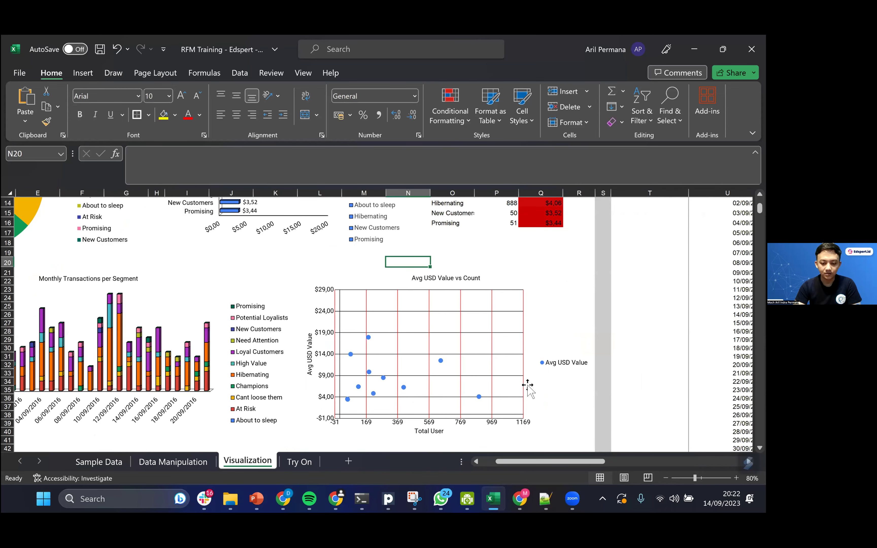
{"action": "scroll", "coordinate": [397, 364], "scroll_direction": "right", "scroll_amount": 1}
{"action": "mouse_move", "coordinate": [396, 362]}
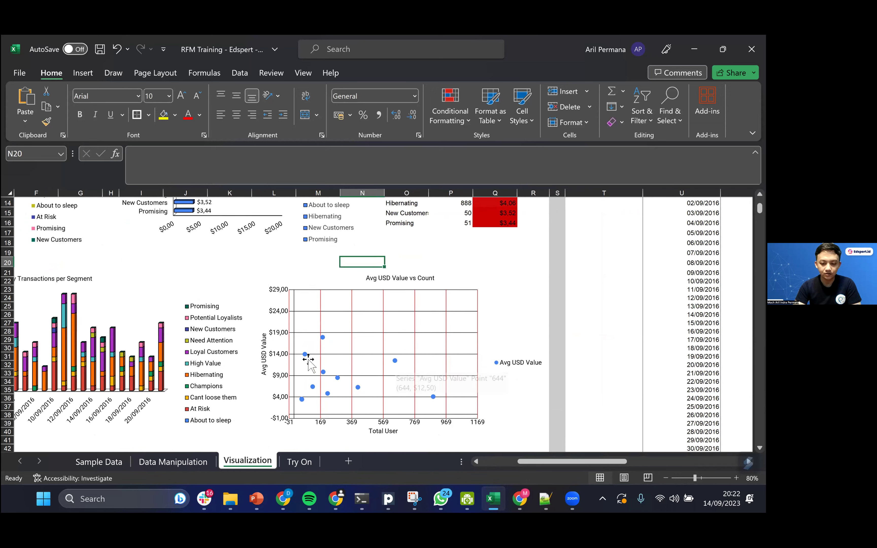
{"action": "mouse_move", "coordinate": [437, 398]}
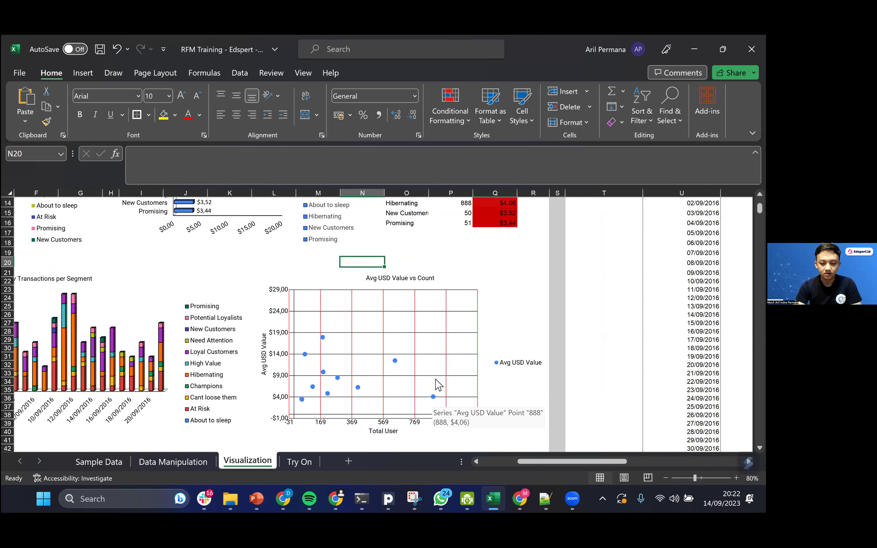
{"action": "scroll", "coordinate": [324, 319], "scroll_direction": "down", "scroll_amount": 1}
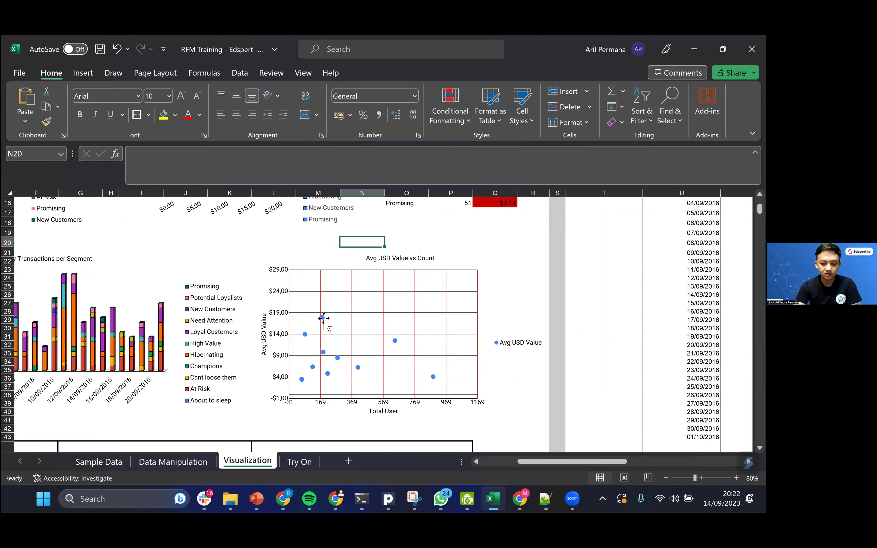